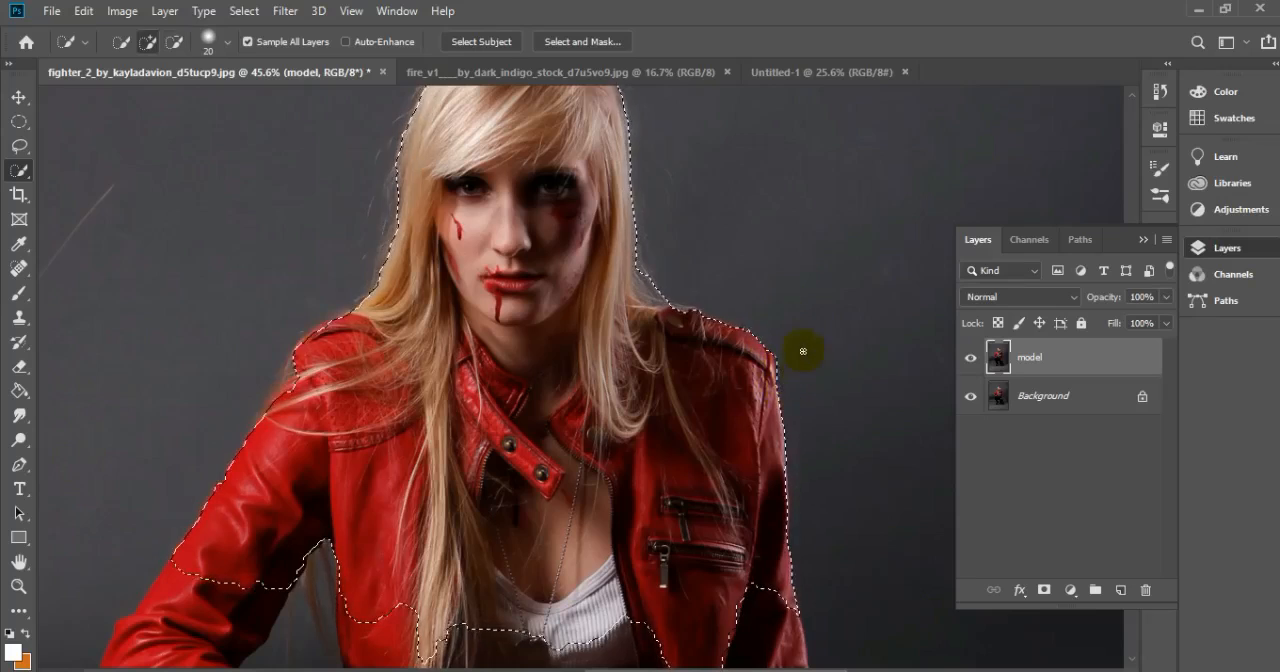
Check the selection around the woman and turn it into a layer mask on the model layer
{"action": "scroll", "coordinate": [378, 380], "scroll_direction": "down", "scroll_amount": 4}
{"action": "scroll", "coordinate": [471, 168], "scroll_direction": "up", "scroll_amount": 1}
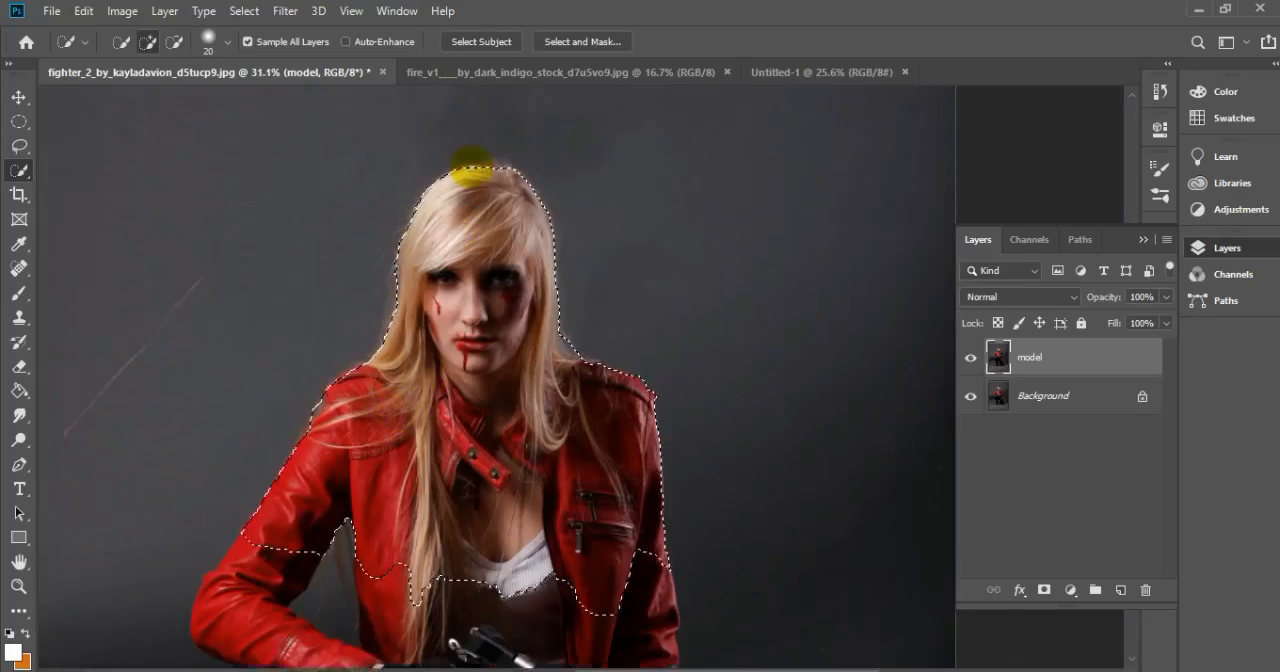
{"action": "scroll", "coordinate": [471, 172], "scroll_direction": "up", "scroll_amount": 7}
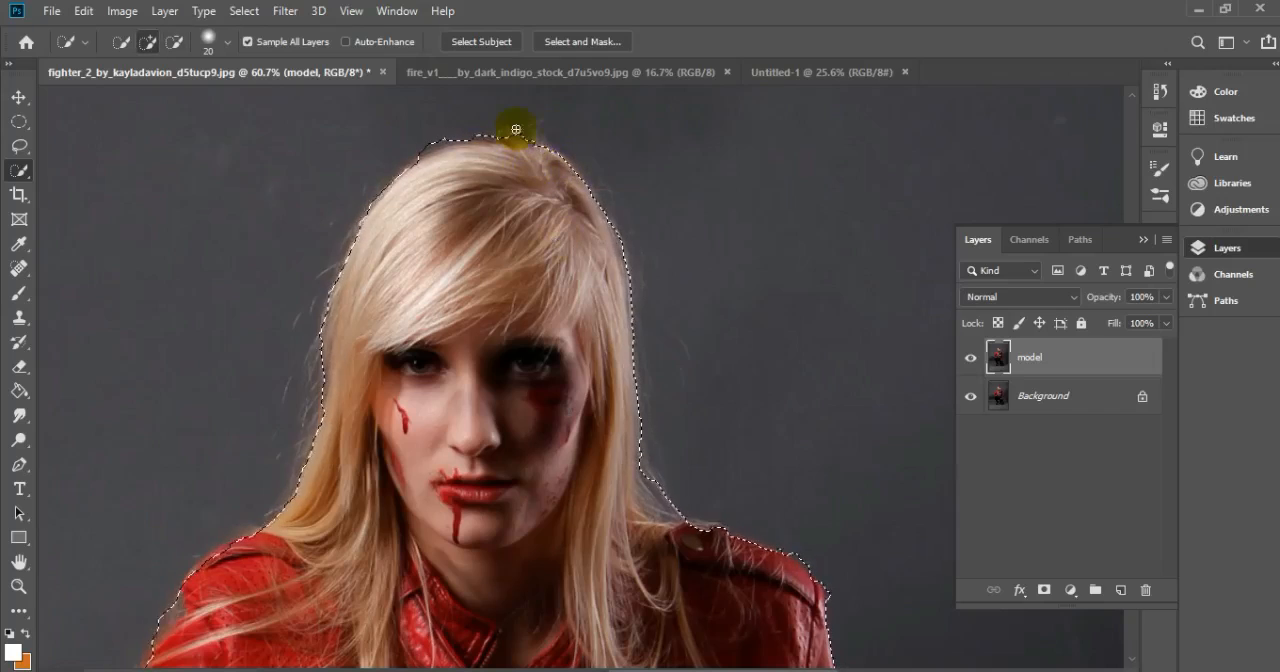
{"action": "key", "text": "ctrl+0"}
{"action": "left_click", "coordinate": [1044, 590]}
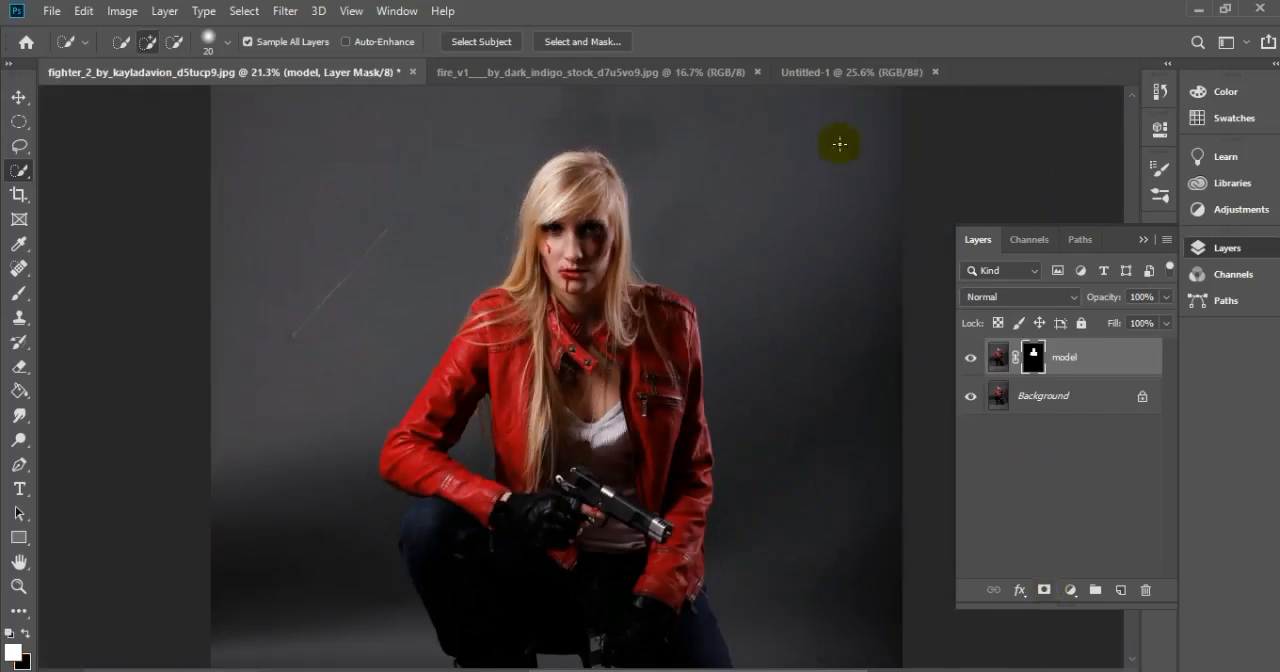
Move the masked model into the Untitled-1 document and place it slightly lower on the white canvas
{"action": "left_click", "coordinate": [25, 103]}
{"action": "left_click_drag", "start_coordinate": [545, 352], "coordinate": [608, 480]}
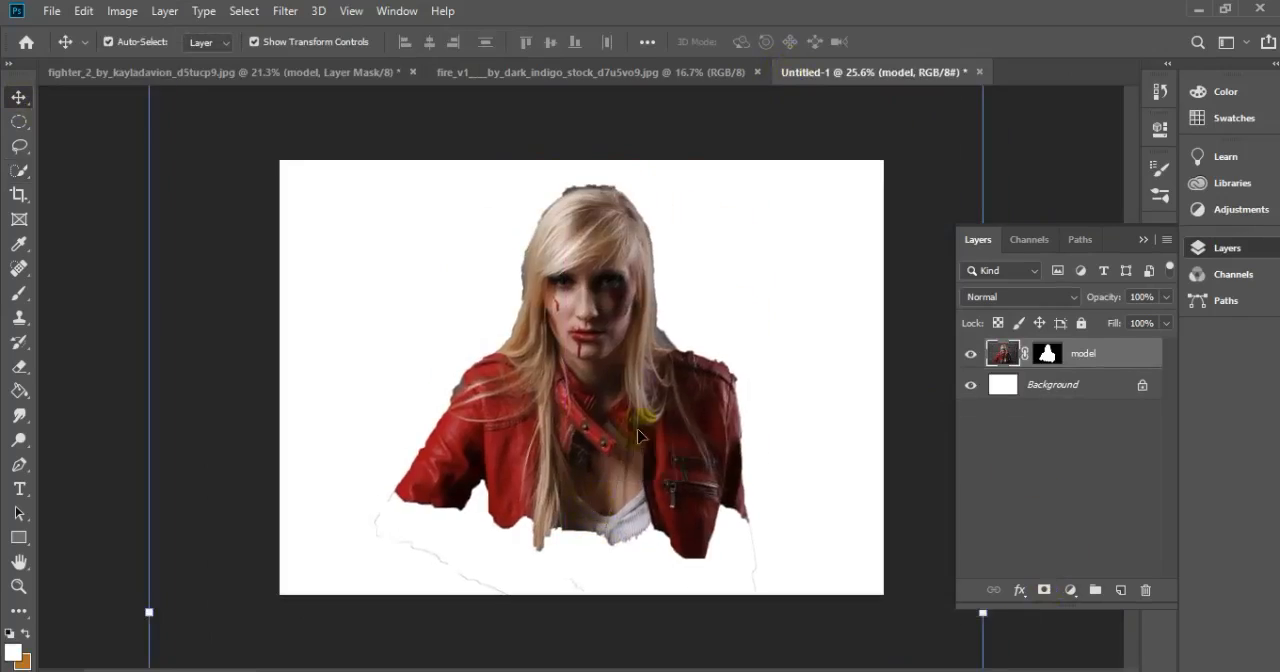
{"action": "scroll", "coordinate": [612, 268], "scroll_direction": "down", "scroll_amount": 3}
{"action": "left_click_drag", "start_coordinate": [614, 331], "coordinate": [614, 371]}
Scale the model up and position it centrally so the jacket runs off the canvas's lower edge
{"action": "scroll", "coordinate": [614, 371], "scroll_direction": "up", "scroll_amount": 4}
{"action": "left_click_drag", "start_coordinate": [913, 112], "coordinate": [1025, 80]}
{"action": "left_click_drag", "start_coordinate": [685, 288], "coordinate": [643, 389]}
{"action": "left_click_drag", "start_coordinate": [951, 91], "coordinate": [1037, 25]}
{"action": "left_click_drag", "start_coordinate": [621, 320], "coordinate": [562, 413]}
{"action": "left_click", "coordinate": [903, 42]}
{"action": "left_click", "coordinate": [868, 250]}
{"action": "scroll", "coordinate": [616, 294], "scroll_direction": "down", "scroll_amount": 4}
Add a solid color fill layer in near-black #030303 directly above the Background layer
{"action": "left_click", "coordinate": [1046, 354]}
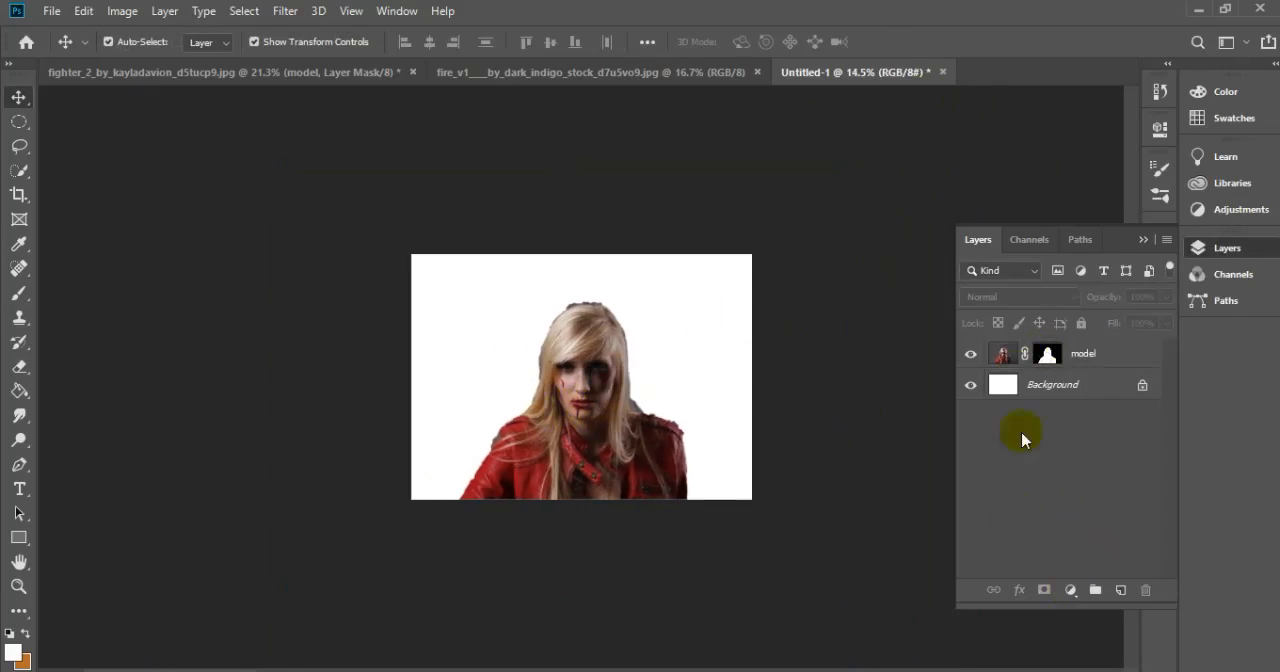
{"action": "left_click", "coordinate": [1060, 385]}
{"action": "left_click", "coordinate": [1070, 590]}
{"action": "left_click", "coordinate": [1085, 266]}
{"action": "left_click", "coordinate": [790, 537]}
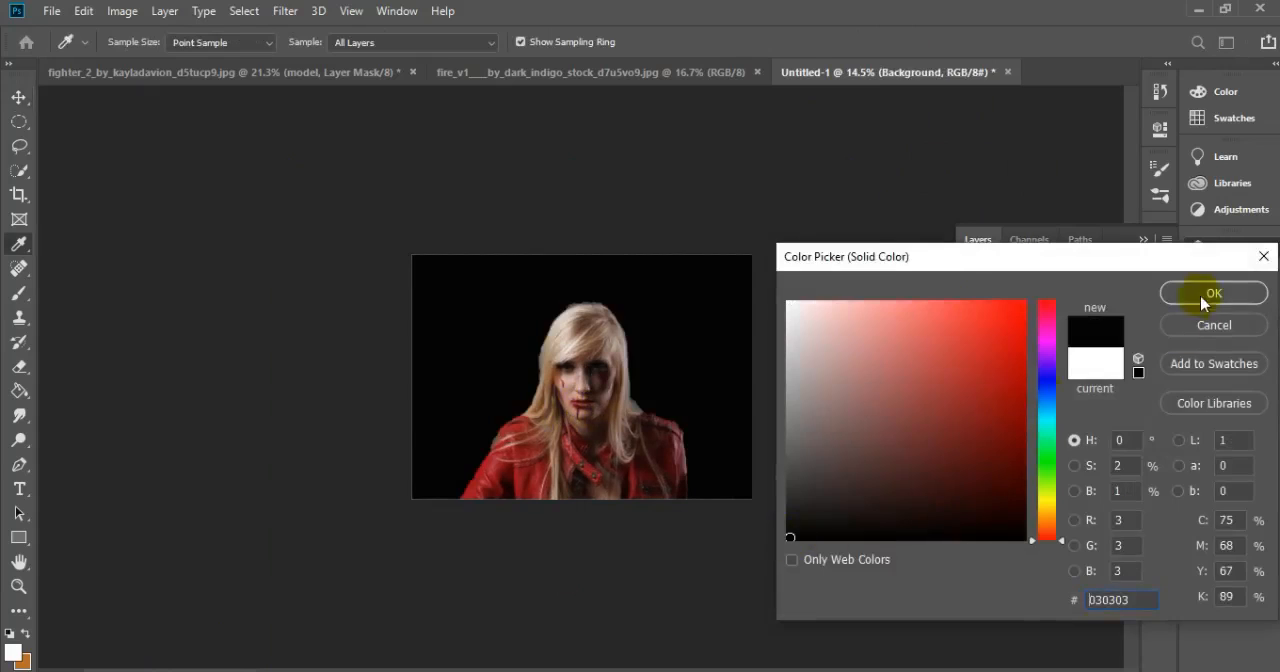
{"action": "left_click", "coordinate": [1205, 295]}
Refine the model's mask in Select and Mask with radius 2 px, smooth 24, feather 2.9 px and shift edge -15%
{"action": "right_click", "coordinate": [1048, 350]}
{"action": "left_click", "coordinate": [1063, 491]}
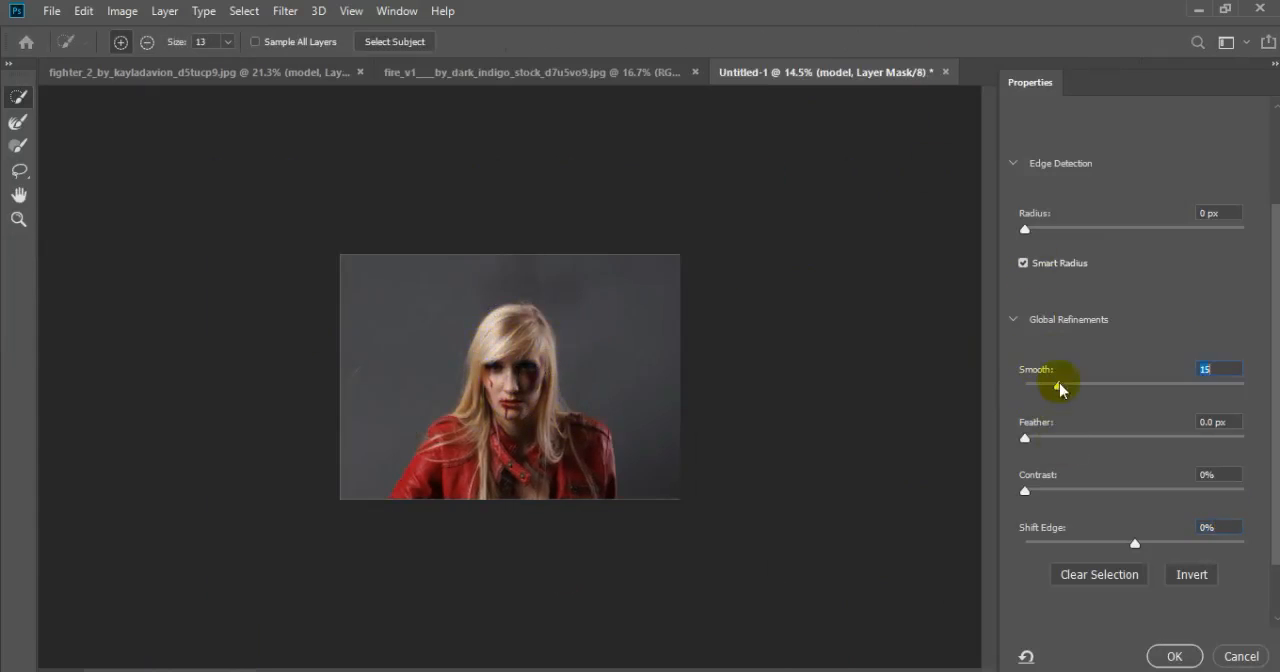
{"action": "left_click_drag", "start_coordinate": [1060, 386], "coordinate": [1078, 387]}
{"action": "scroll", "coordinate": [1047, 420], "scroll_direction": "down", "scroll_amount": 1}
{"action": "scroll", "coordinate": [1271, 432], "scroll_direction": "down", "scroll_amount": 1}
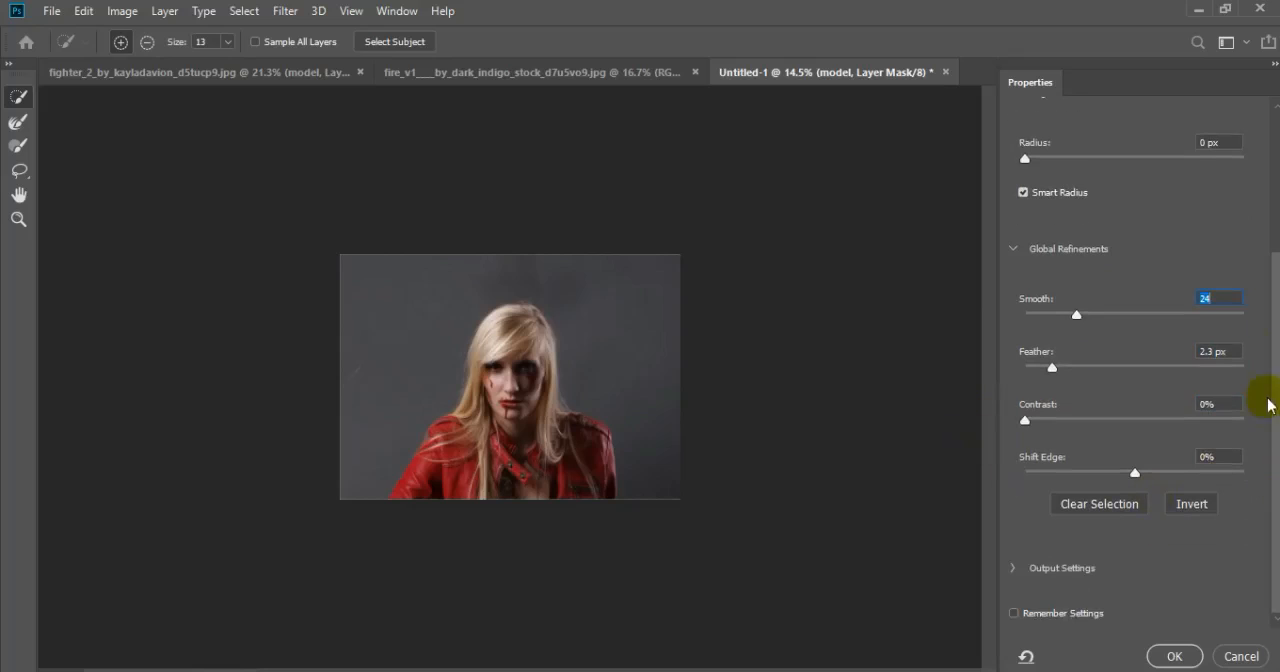
{"action": "scroll", "coordinate": [1257, 412], "scroll_direction": "up", "scroll_amount": 4}
{"action": "scroll", "coordinate": [1257, 412], "scroll_direction": "down", "scroll_amount": 3}
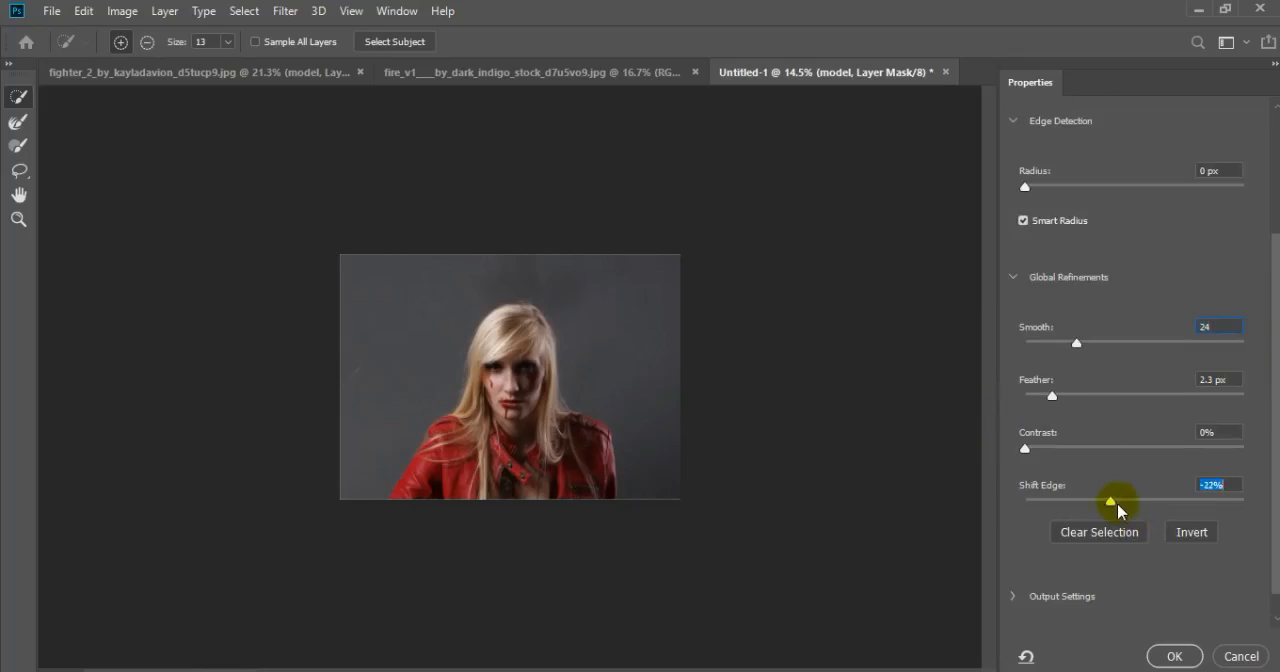
{"action": "left_click_drag", "start_coordinate": [1049, 397], "coordinate": [1058, 396]}
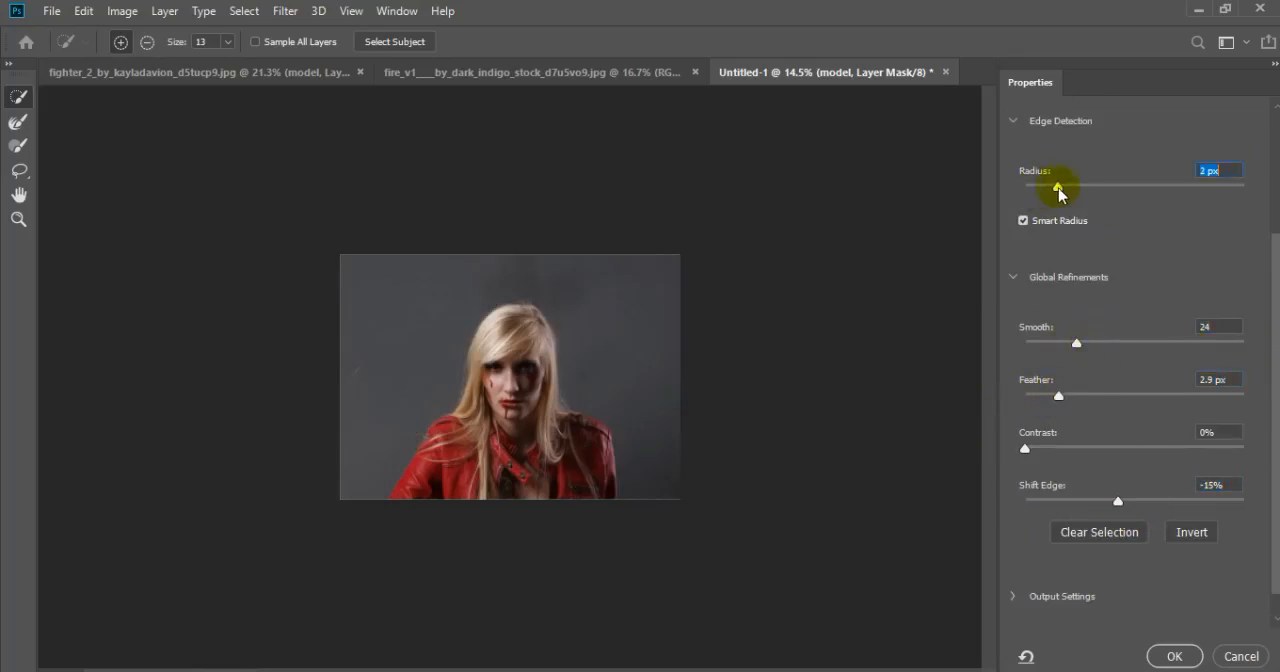
{"action": "left_click", "coordinate": [1182, 652]}
Refine the model's mask edge a second time in Select and Mask with a smaller feather
{"action": "key", "text": "ctrl+t"}
{"action": "left_click", "coordinate": [906, 43]}
{"action": "scroll", "coordinate": [573, 362], "scroll_direction": "up", "scroll_amount": 4}
{"action": "right_click", "coordinate": [1047, 353]}
{"action": "left_click", "coordinate": [1080, 482]}
{"action": "left_click_drag", "start_coordinate": [1062, 403], "coordinate": [1045, 397]}
{"action": "left_click", "coordinate": [1178, 655]}
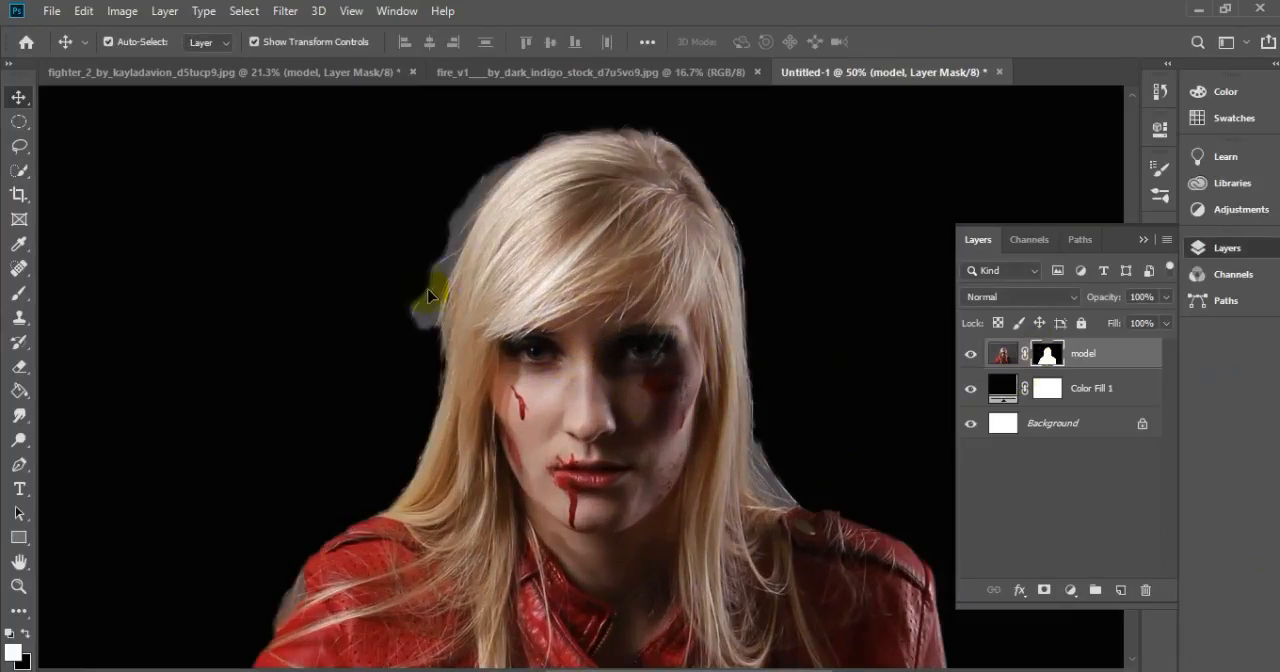
With a soft 400 px brush on the model's mask, paint out the grey fringe in black and restore the hair in white
{"action": "left_click", "coordinate": [17, 294]}
{"action": "mouse_move", "coordinate": [420, 385]}
{"action": "left_mouse_down"}
{"action": "mouse_move", "coordinate": [427, 286]}
{"action": "mouse_move", "coordinate": [512, 225]}
{"action": "left_mouse_up"}
{"action": "key", "text": "ctrl+z"}
{"action": "left_click", "coordinate": [25, 634]}
{"action": "key", "text": "ctrl+z"}
{"action": "mouse_move", "coordinate": [390, 335]}
{"action": "left_mouse_down"}
{"action": "mouse_move", "coordinate": [468, 174]}
{"action": "mouse_move", "coordinate": [829, 443]}
{"action": "mouse_move", "coordinate": [863, 383]}
{"action": "left_mouse_up"}
{"action": "scroll", "coordinate": [773, 393], "scroll_direction": "down", "scroll_amount": 1}
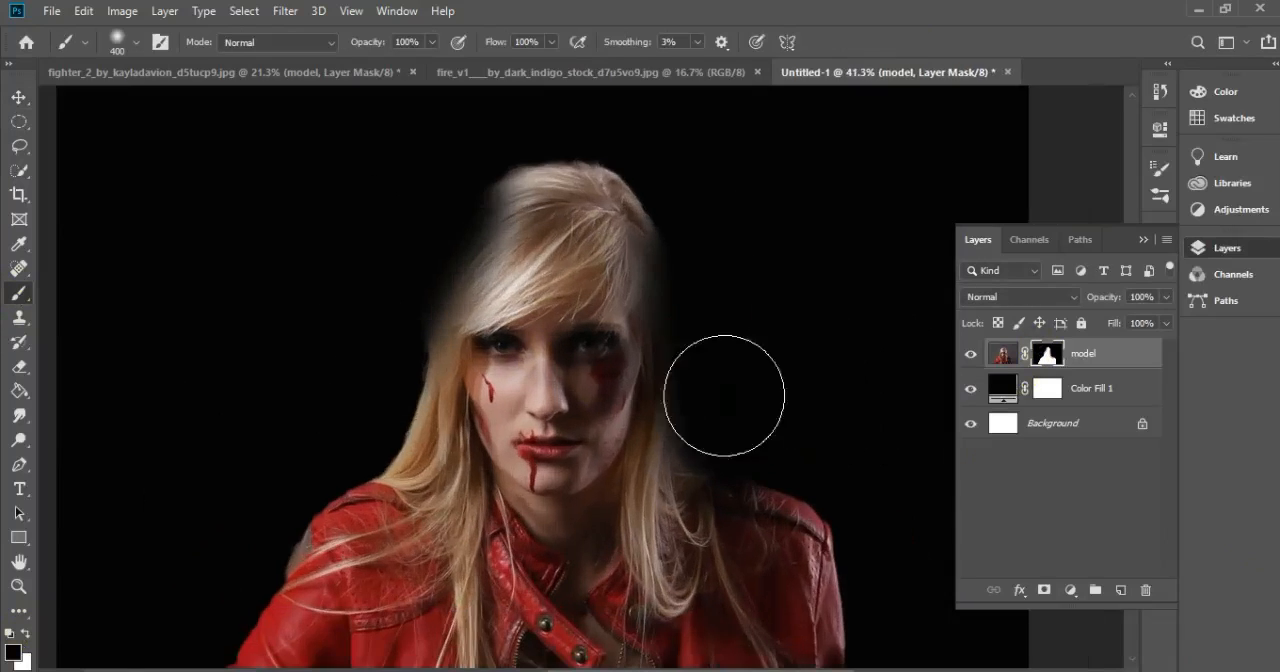
{"action": "left_click", "coordinate": [24, 634]}
{"action": "left_click_drag", "start_coordinate": [470, 230], "coordinate": [606, 412]}
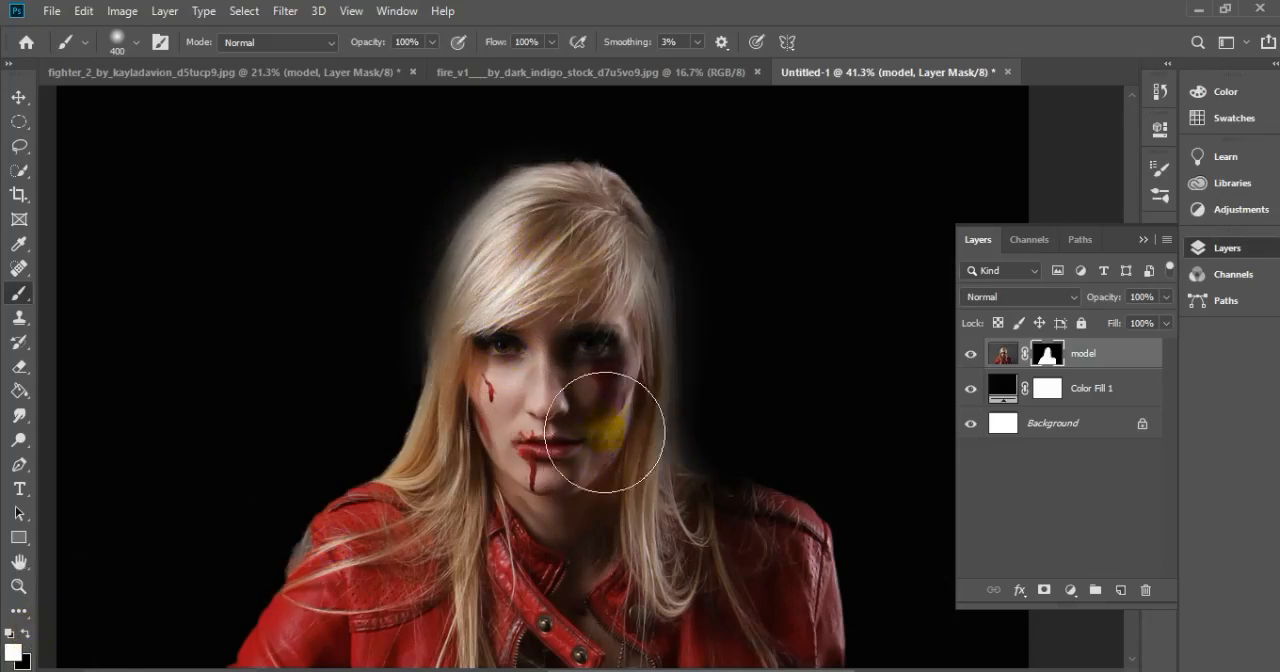
Reduce the brush to 136 px and clean up the halo around the hair by painting black on the model's mask
{"action": "scroll", "coordinate": [565, 338], "scroll_direction": "up", "scroll_amount": 7}
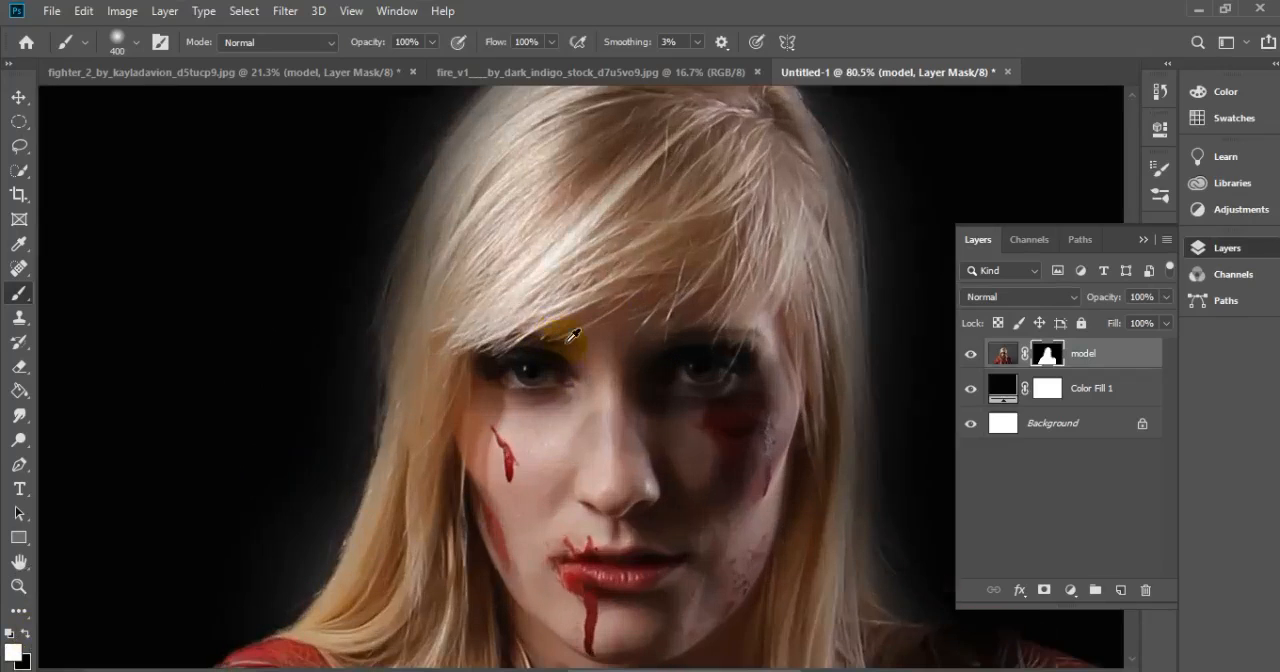
{"action": "left_click", "coordinate": [136, 43]}
{"action": "left_click", "coordinate": [176, 102]}
{"action": "left_click", "coordinate": [338, 130]}
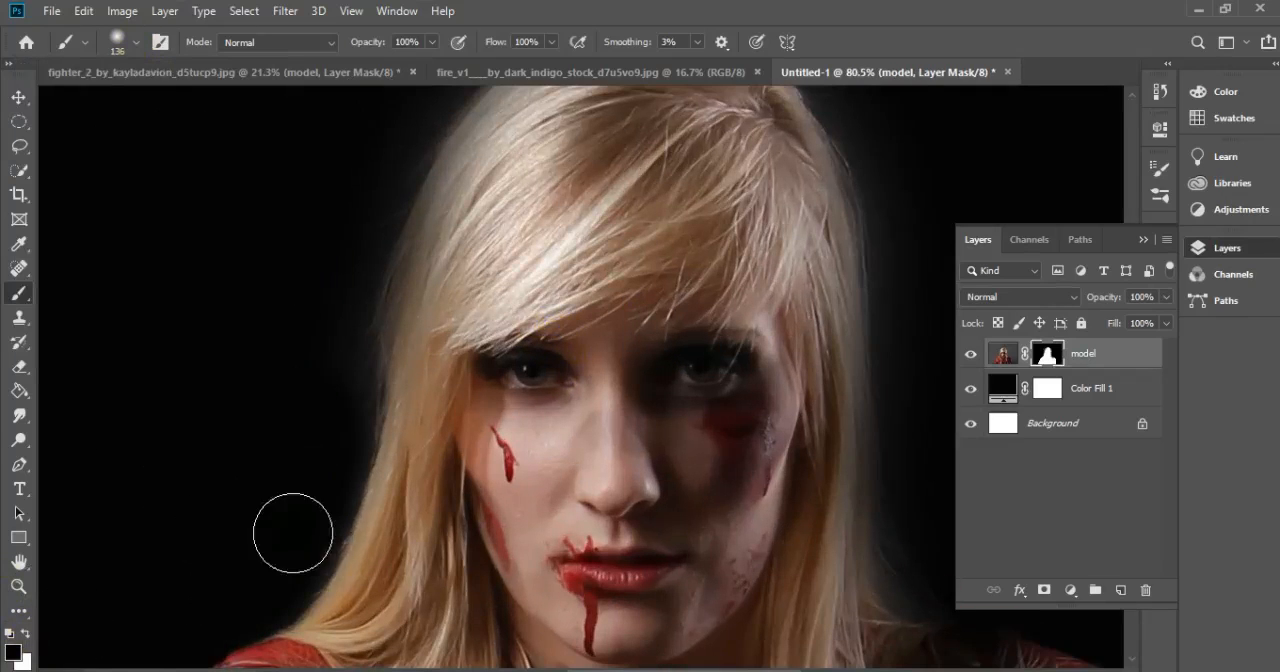
{"action": "scroll", "coordinate": [375, 208], "scroll_direction": "up", "scroll_amount": 3}
{"action": "left_click", "coordinate": [695, 266]}
{"action": "scroll", "coordinate": [929, 429], "scroll_direction": "down", "scroll_amount": 1}
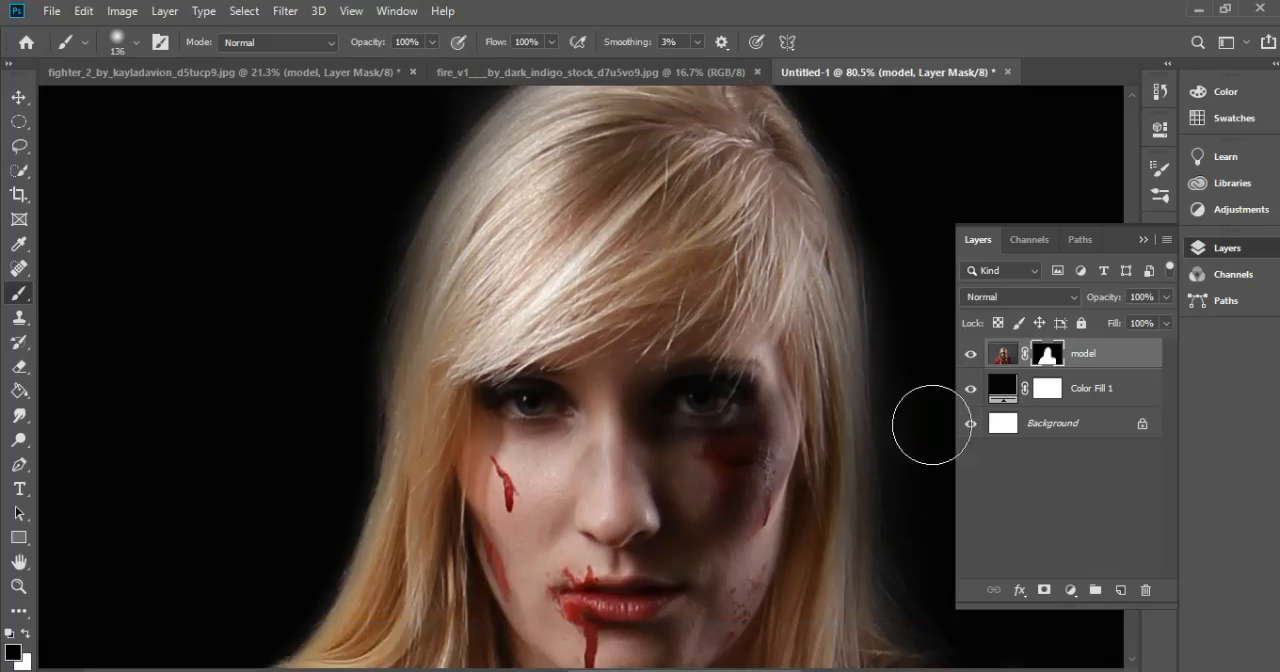
{"action": "scroll", "coordinate": [914, 409], "scroll_direction": "down", "scroll_amount": 5}
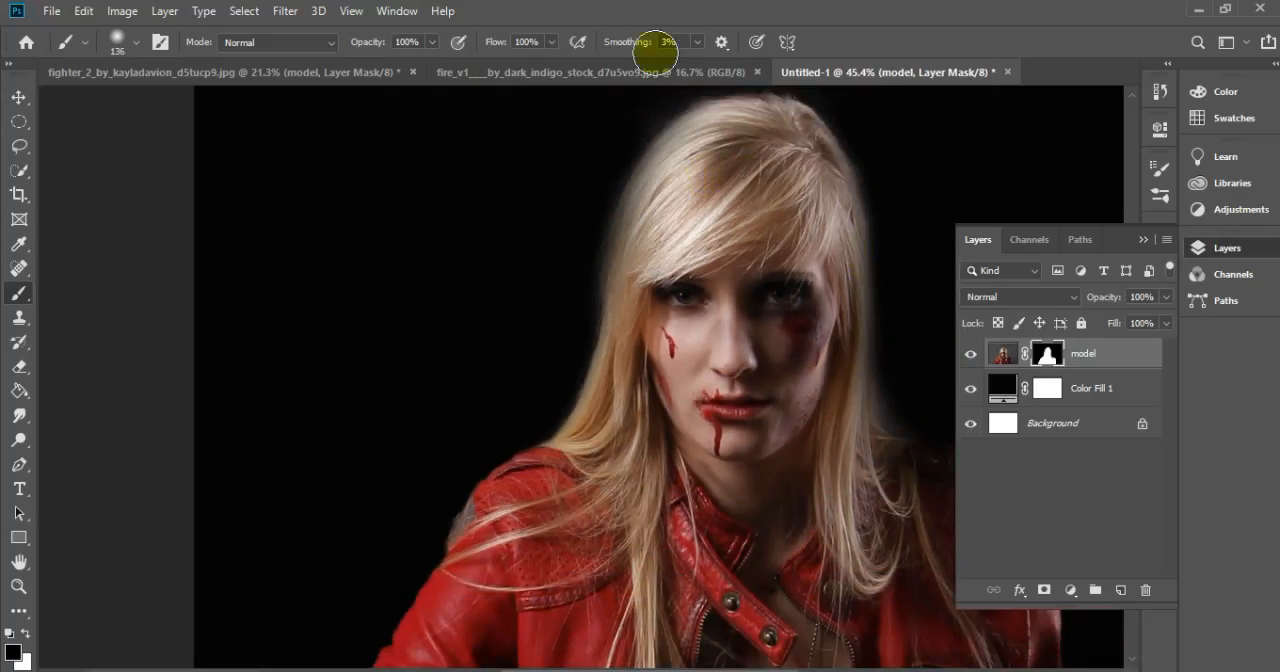
{"action": "scroll", "coordinate": [743, 410], "scroll_direction": "up", "scroll_amount": 3}
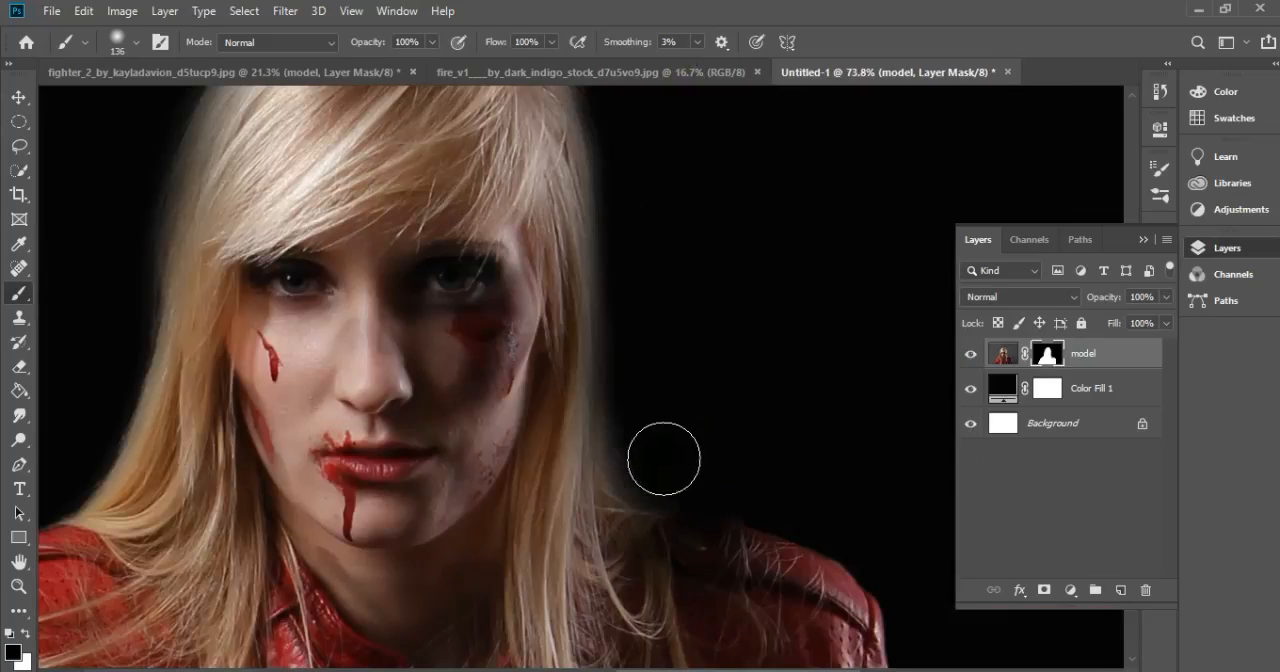
{"action": "scroll", "coordinate": [649, 331], "scroll_direction": "down", "scroll_amount": 4}
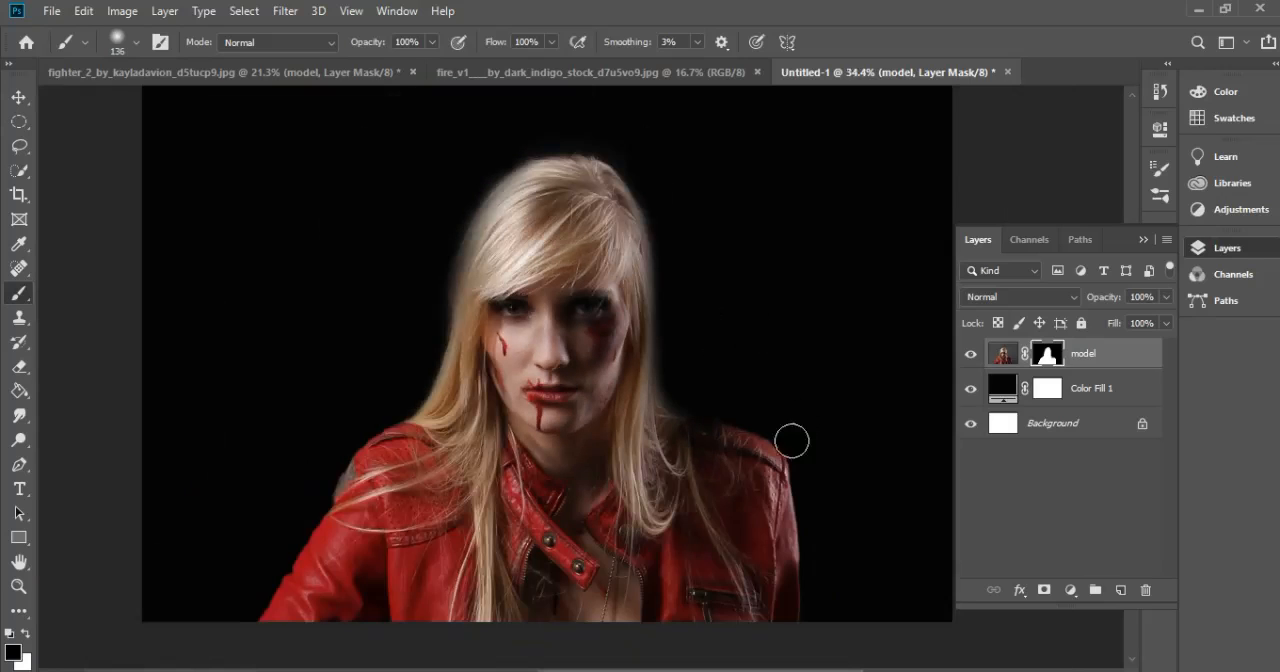
{"action": "scroll", "coordinate": [917, 394], "scroll_direction": "down", "scroll_amount": 3}
{"action": "scroll", "coordinate": [917, 394], "scroll_direction": "up", "scroll_amount": 3}
{"action": "left_click", "coordinate": [1070, 590]}
{"action": "left_click", "coordinate": [1002, 165]}
{"action": "key", "text": "ctrl+l"}
{"action": "left_click", "coordinate": [1135, 202]}
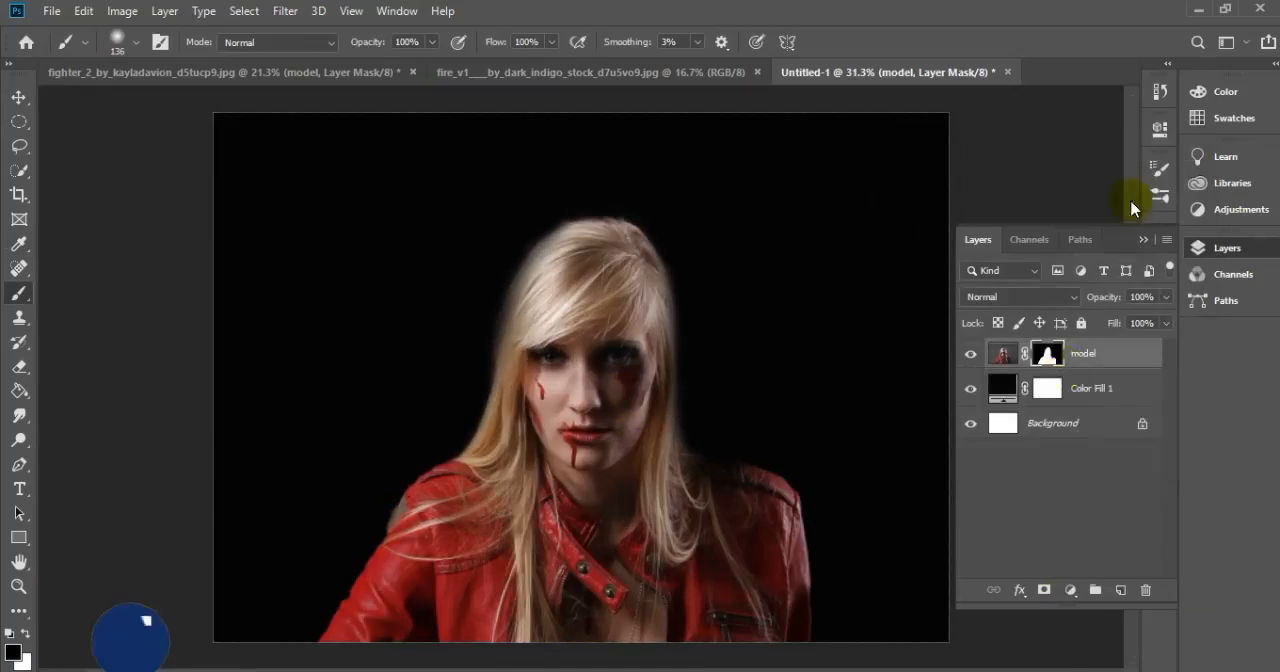
{"action": "left_click", "coordinate": [1070, 590]}
{"action": "left_click", "coordinate": [1115, 352]}
{"action": "left_click", "coordinate": [1107, 441]}
{"action": "left_click", "coordinate": [562, 284]}
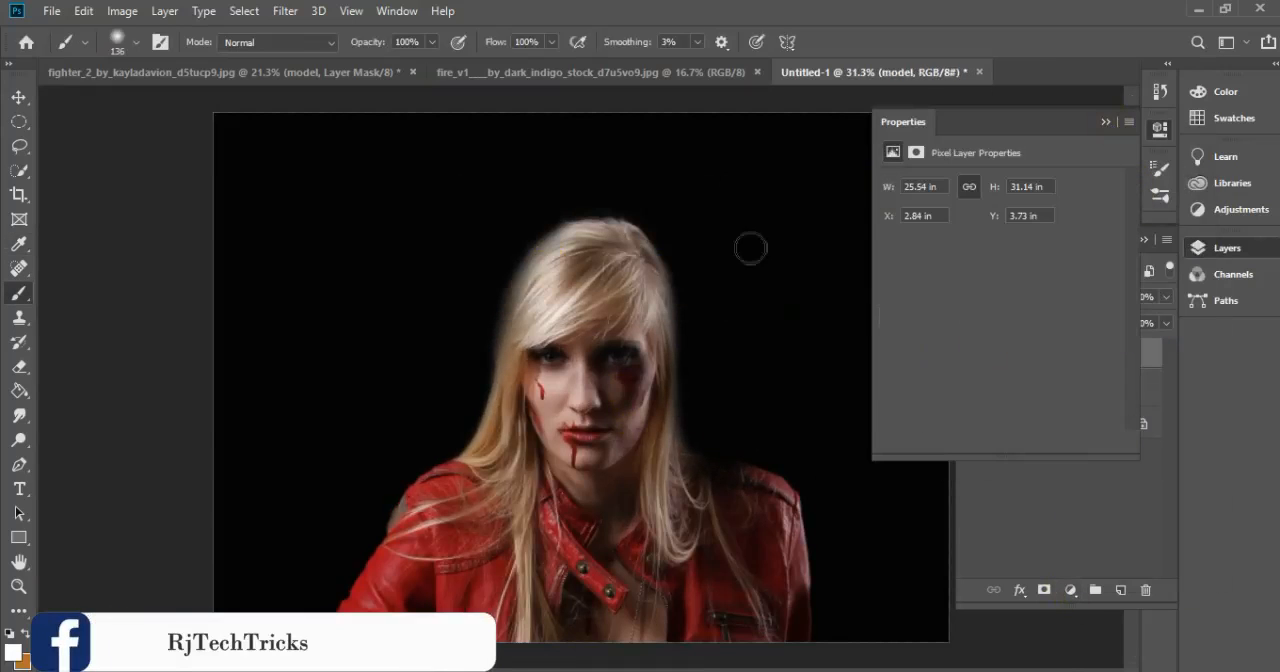
{"action": "left_click", "coordinate": [1105, 122]}
{"action": "left_click", "coordinate": [1070, 590]}
{"action": "key", "text": "Escape"}
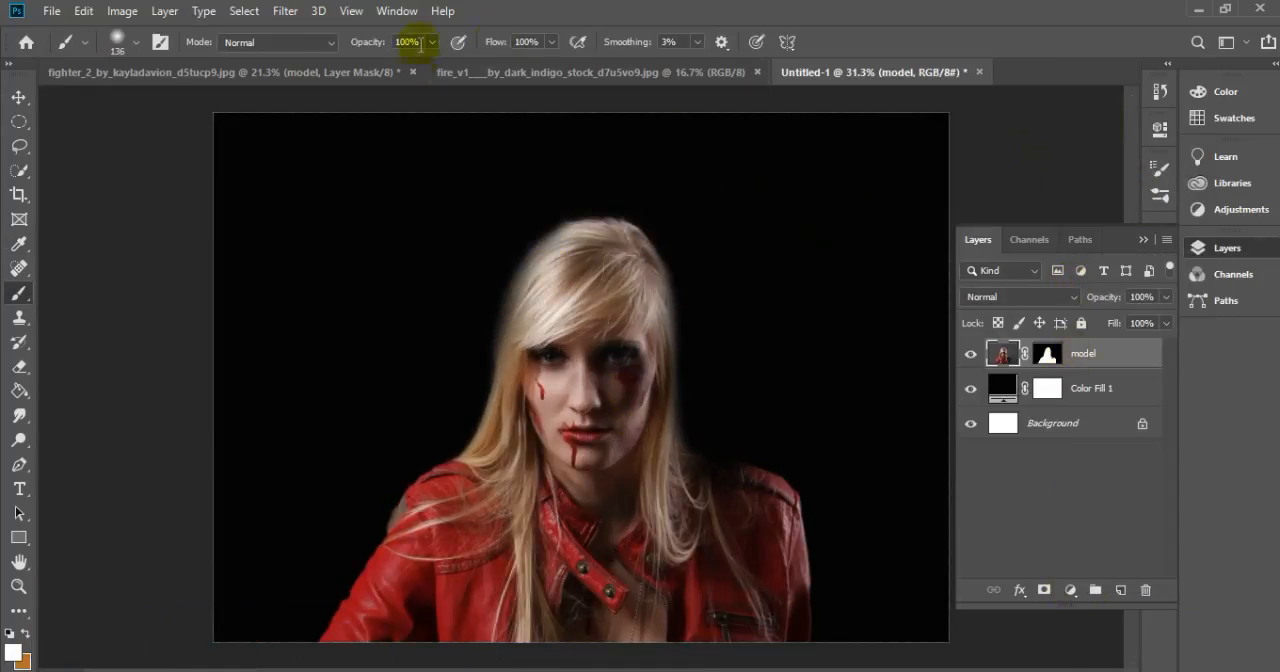
{"action": "left_click", "coordinate": [285, 11]}
{"action": "left_click", "coordinate": [300, 37]}
{"action": "key", "text": "ctrl+z"}
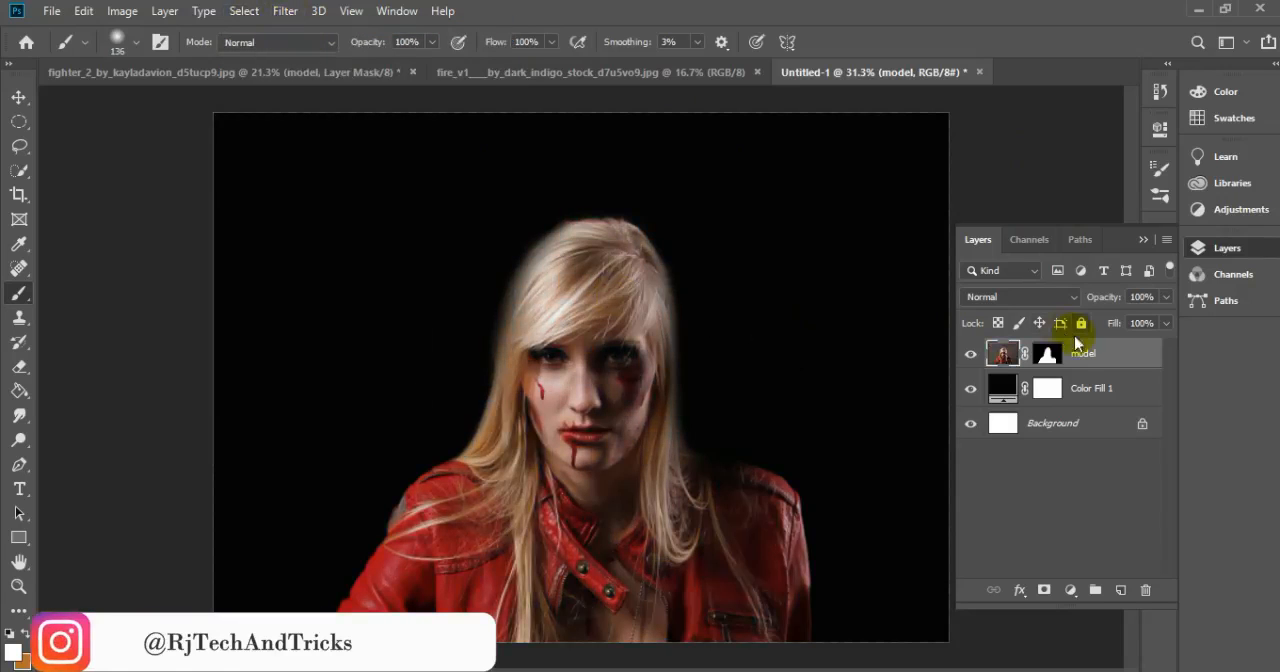
Add a Levels adjustment layer above the model and darken the midtones
{"action": "left_click", "coordinate": [1070, 590]}
{"action": "left_click", "coordinate": [1103, 336]}
{"action": "left_click_drag", "start_coordinate": [1013, 320], "coordinate": [1041, 321]}
{"action": "left_click", "coordinate": [1070, 590]}
{"action": "left_click", "coordinate": [1100, 274]}
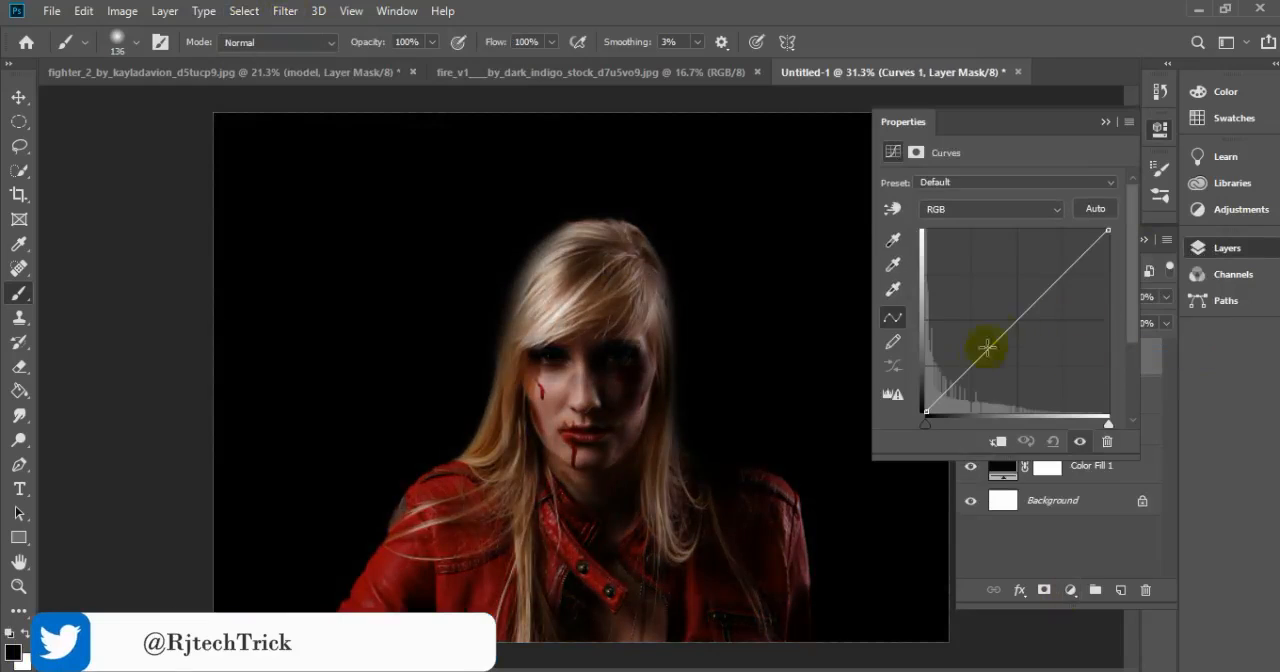
{"action": "left_click_drag", "start_coordinate": [1054, 272], "coordinate": [1129, 271]}
{"action": "left_click", "coordinate": [1107, 441]}
{"action": "left_click", "coordinate": [586, 277]}
Add a Black & White adjustment layer above the Levels layer
{"action": "left_click", "coordinate": [1070, 590]}
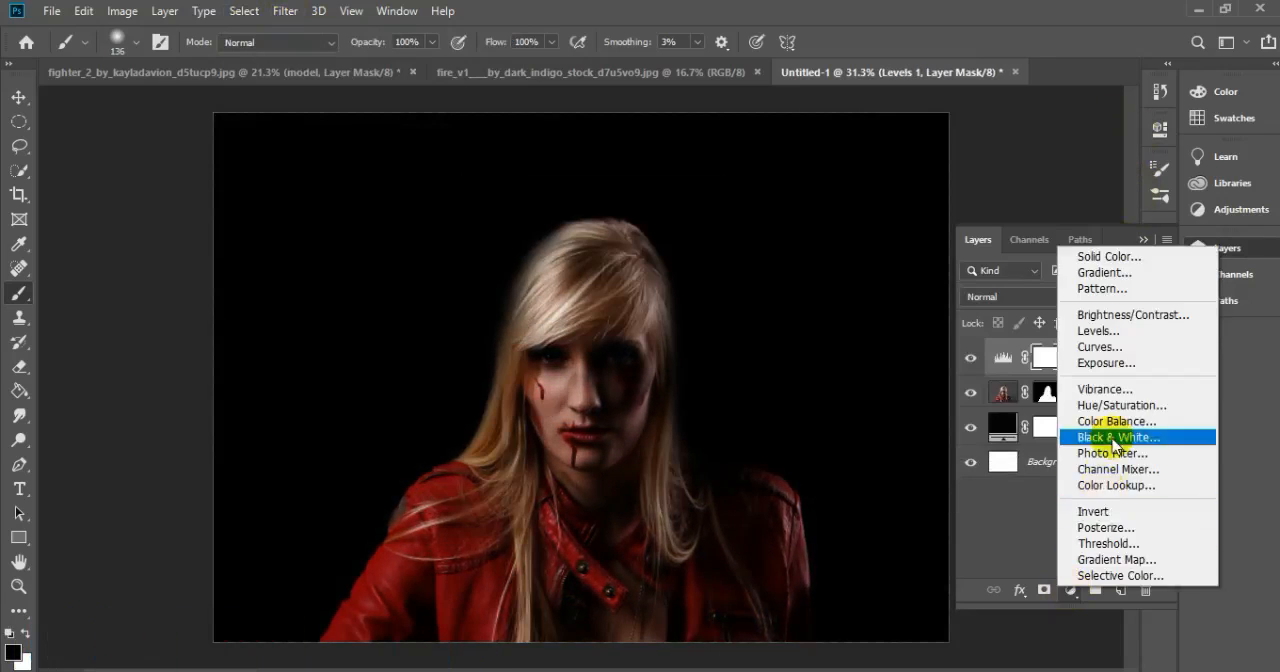
{"action": "left_click", "coordinate": [1089, 449]}
{"action": "left_click_drag", "start_coordinate": [987, 255], "coordinate": [974, 254]}
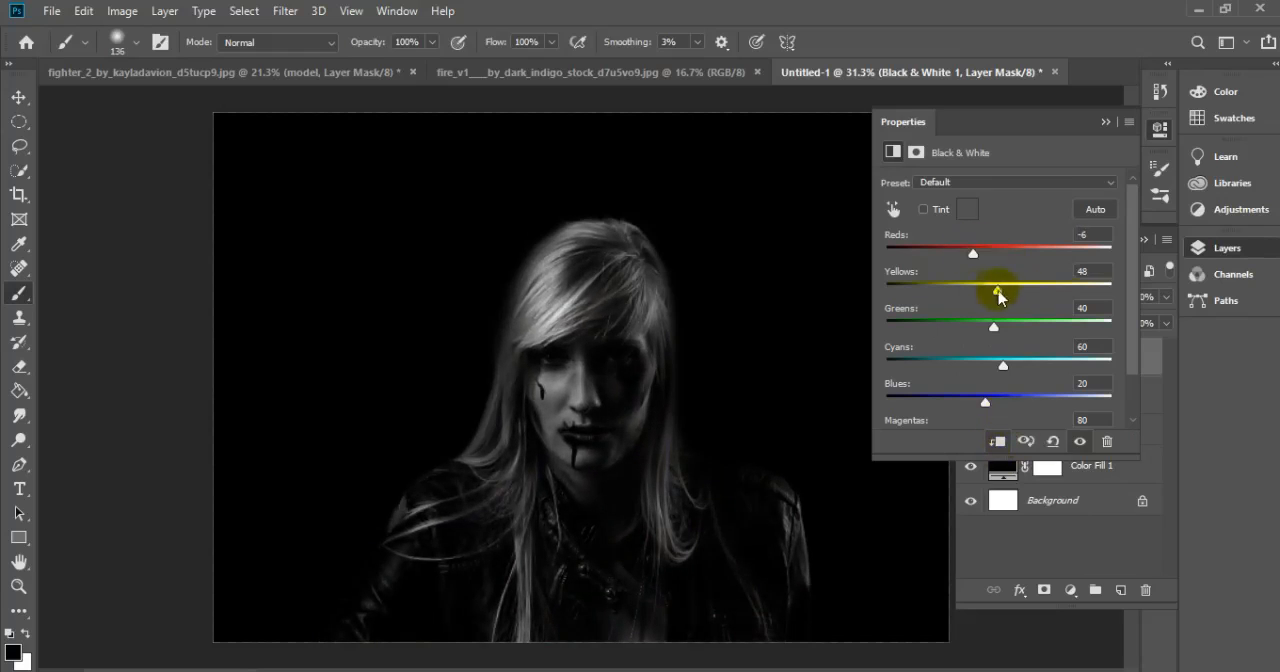
{"action": "left_click_drag", "start_coordinate": [1030, 291], "coordinate": [965, 287]}
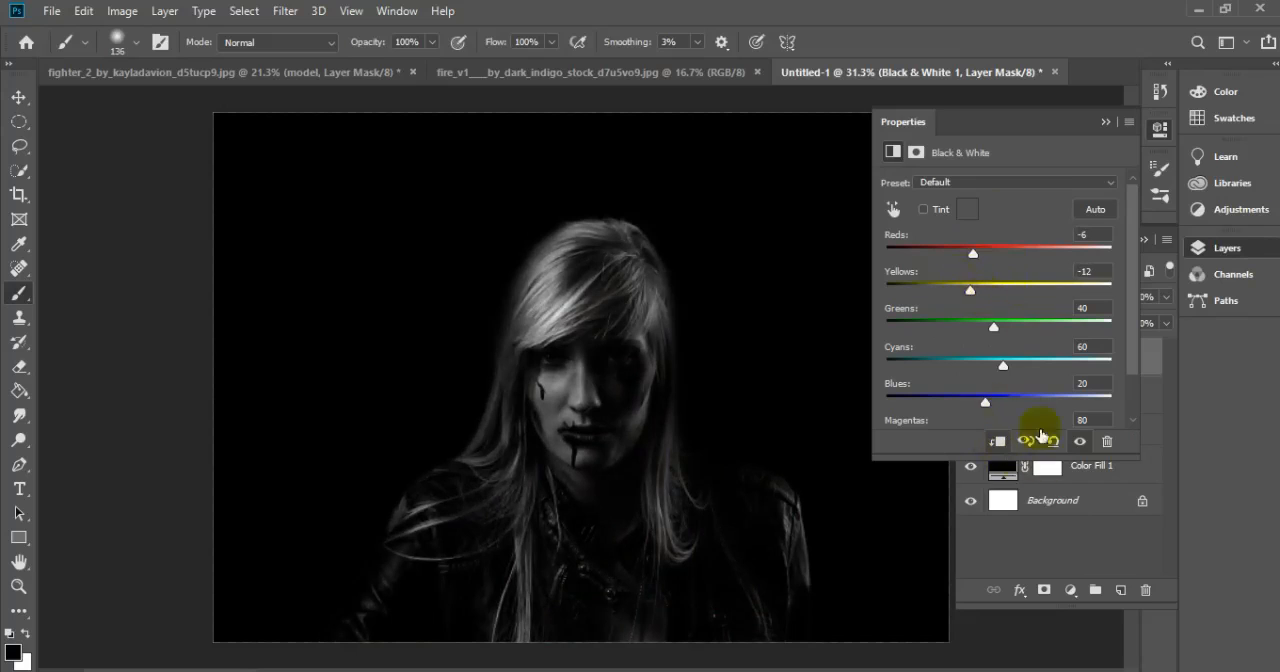
{"action": "left_click", "coordinate": [1045, 442]}
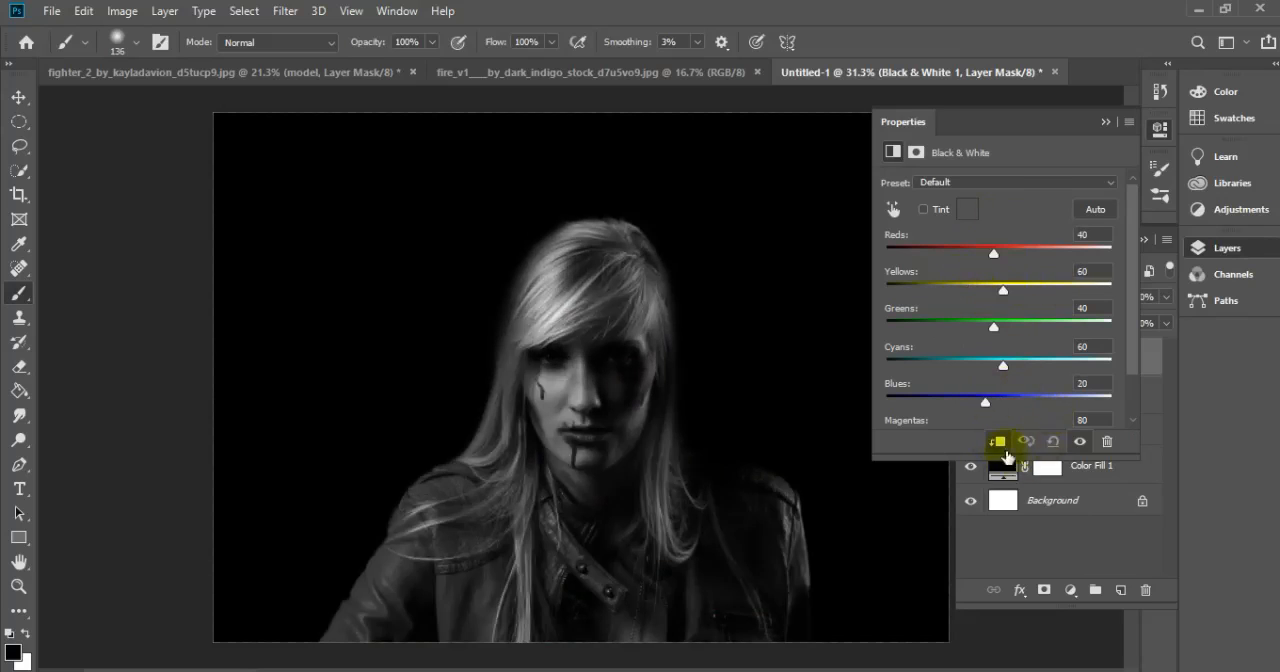
Set the Black & White adjustment's reds to -6 and yellows to 38
{"action": "left_click_drag", "start_coordinate": [993, 250], "coordinate": [972, 256]}
{"action": "left_click_drag", "start_coordinate": [1003, 289], "coordinate": [992, 290]}
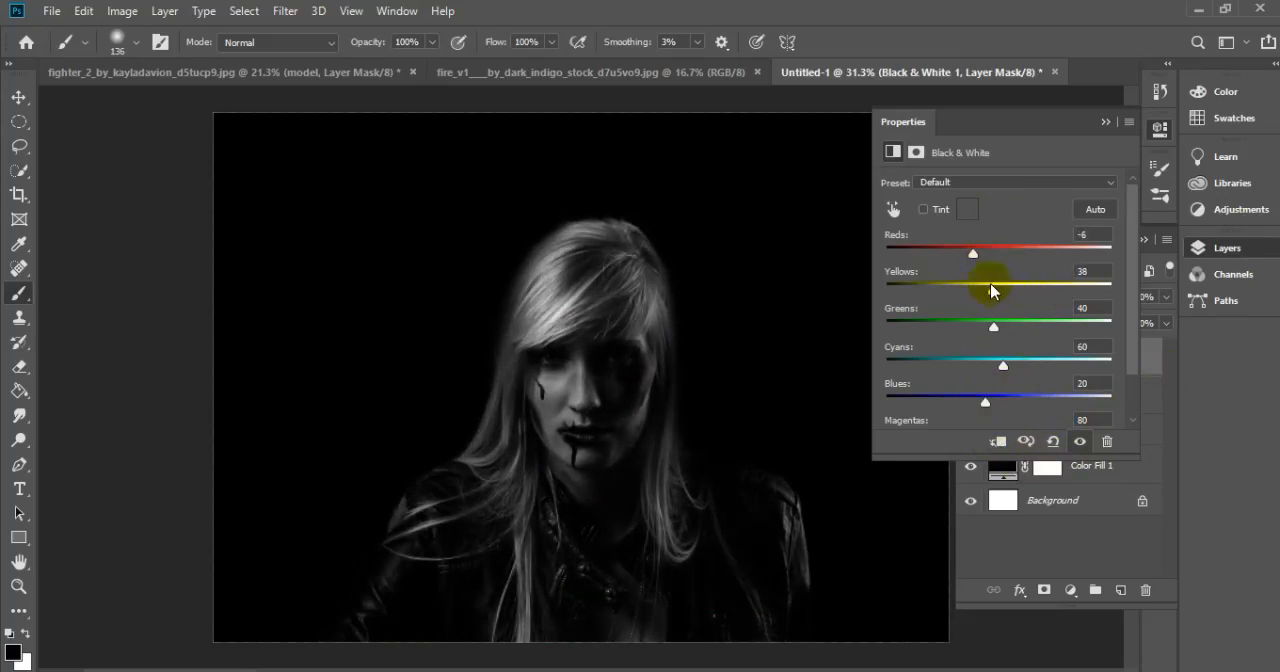
{"action": "left_click", "coordinate": [1105, 121]}
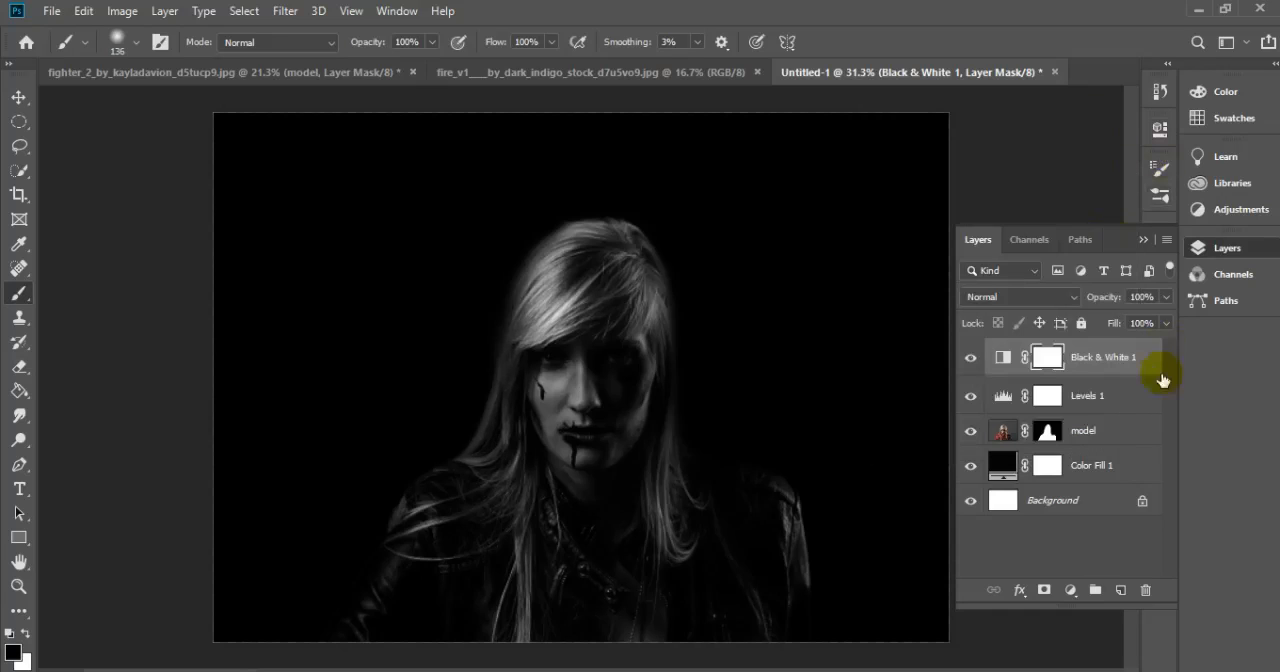
Enlarge the soft brush to 700 px and paint black on the model's mask to hide the right half of her face
{"action": "left_click", "coordinate": [1048, 432]}
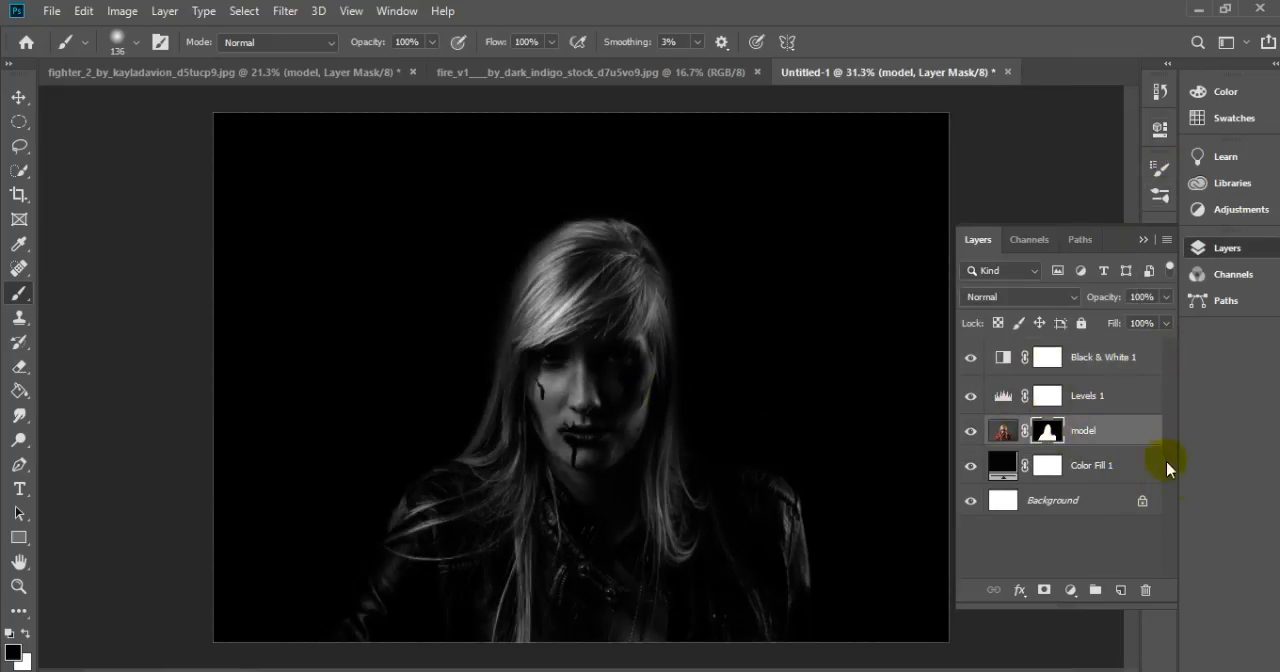
{"action": "key", "text": "bracketright"}
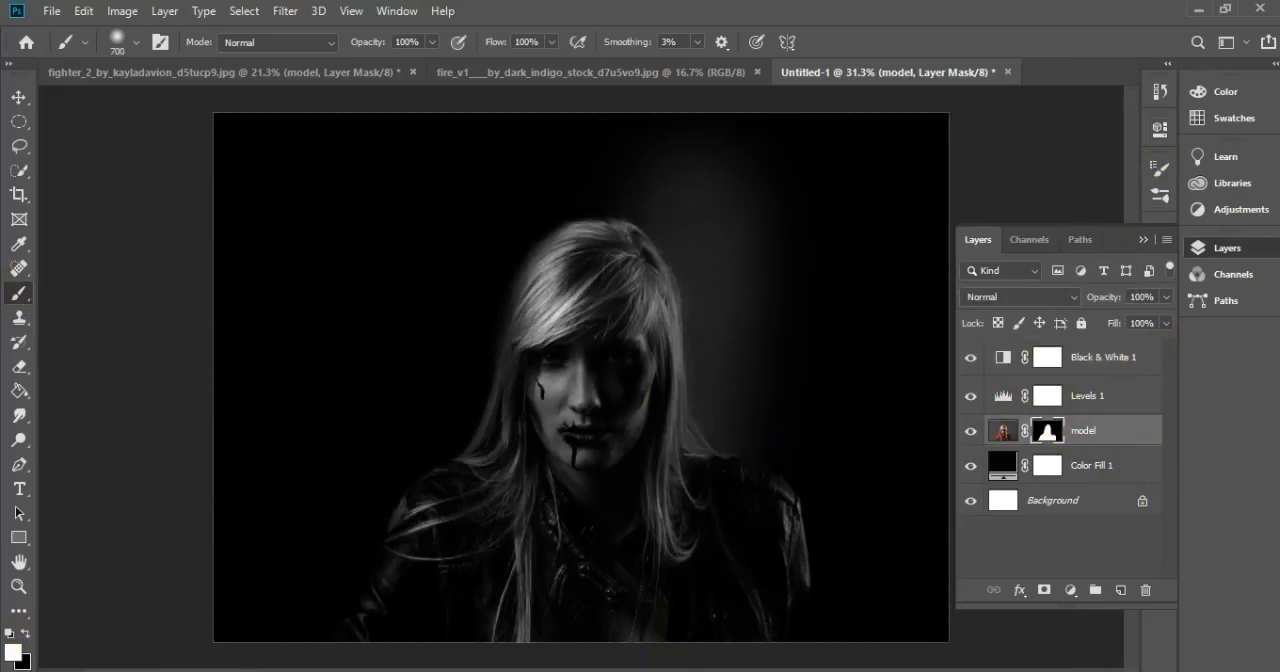
{"action": "left_click_drag", "start_coordinate": [694, 229], "coordinate": [769, 383]}
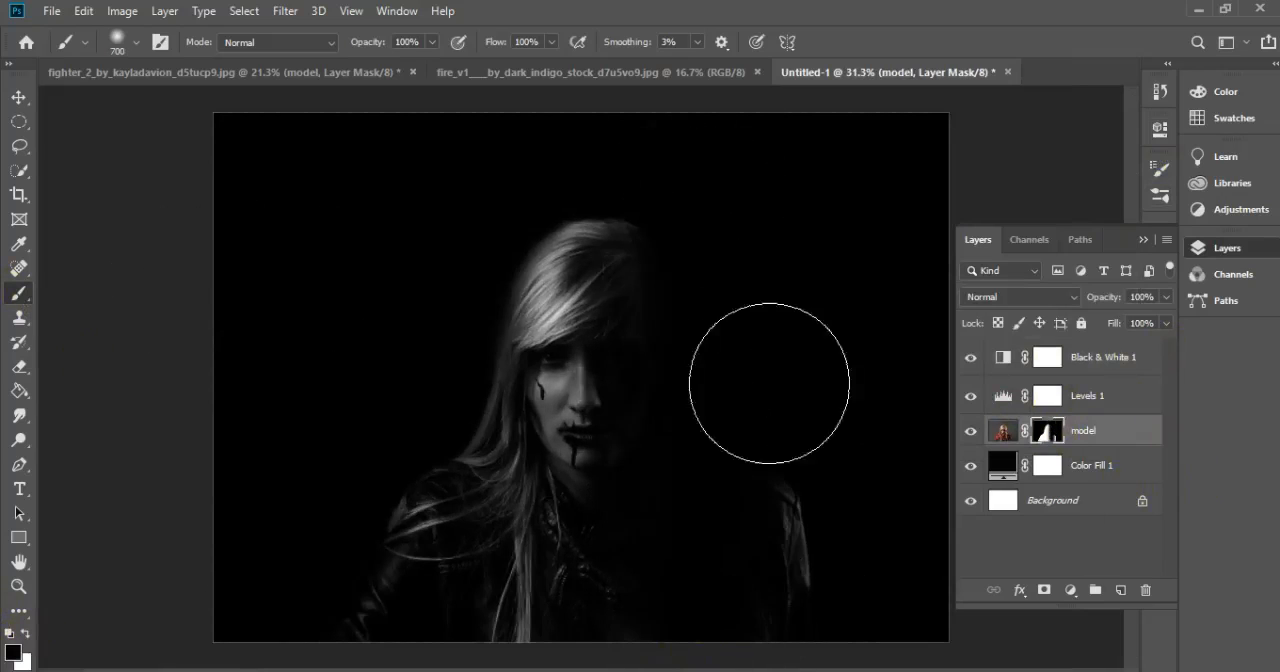
Add a new layer above the Black & White adjustment and choose a smoke brush from the brush presets
{"action": "left_click", "coordinate": [1071, 376]}
{"action": "left_click", "coordinate": [1123, 590]}
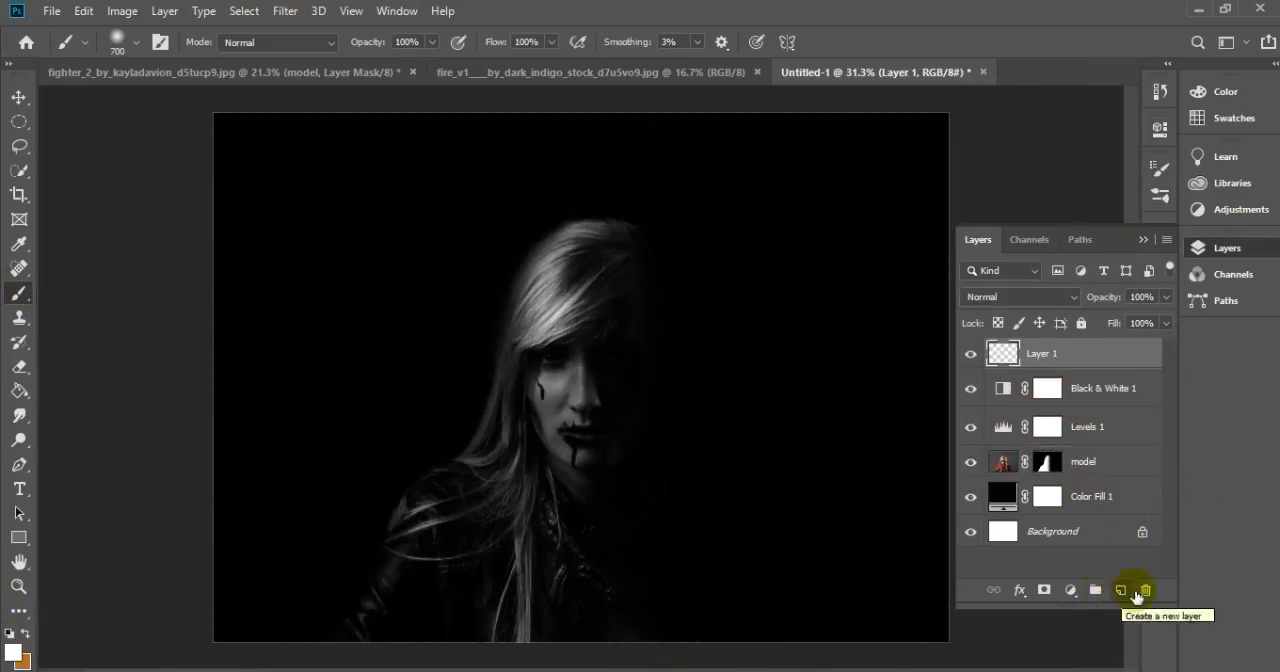
{"action": "right_click", "coordinate": [240, 376]}
{"action": "scroll", "coordinate": [371, 586], "scroll_direction": "down", "scroll_amount": 5}
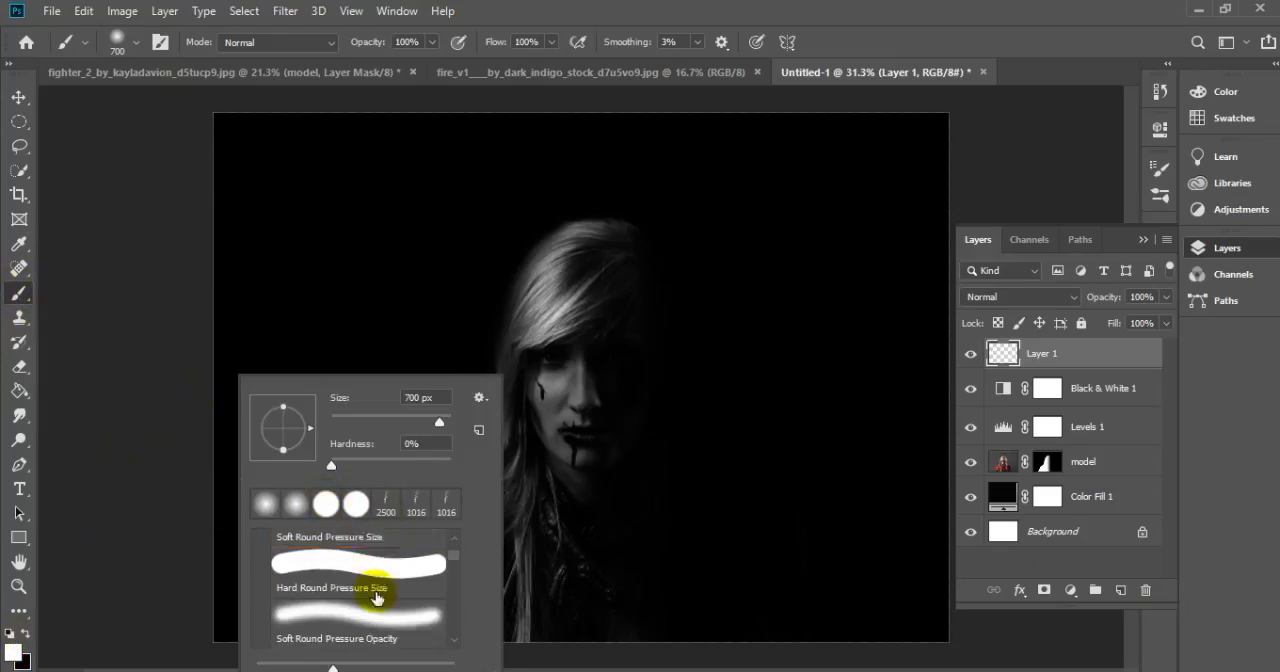
{"action": "left_click_drag", "start_coordinate": [487, 583], "coordinate": [484, 632]}
{"action": "left_click", "coordinate": [365, 617]}
Stamp white smoke over the hidden half of the model's face with the smoke brush at 1700 px
{"action": "left_click", "coordinate": [673, 392]}
{"action": "key", "text": "ctrl+z"}
{"action": "scroll", "coordinate": [686, 397], "scroll_direction": "down", "scroll_amount": 3}
{"action": "scroll", "coordinate": [686, 400], "scroll_direction": "up", "scroll_amount": 5}
{"action": "key", "text": "bracketright"}
{"action": "key", "text": "bracketright"}
{"action": "key", "text": "bracketright"}
{"action": "key", "text": "bracketright"}
{"action": "key", "text": "bracketright"}
{"action": "key", "text": "bracketright"}
{"action": "key", "text": "bracketright"}
{"action": "left_click", "coordinate": [661, 425]}
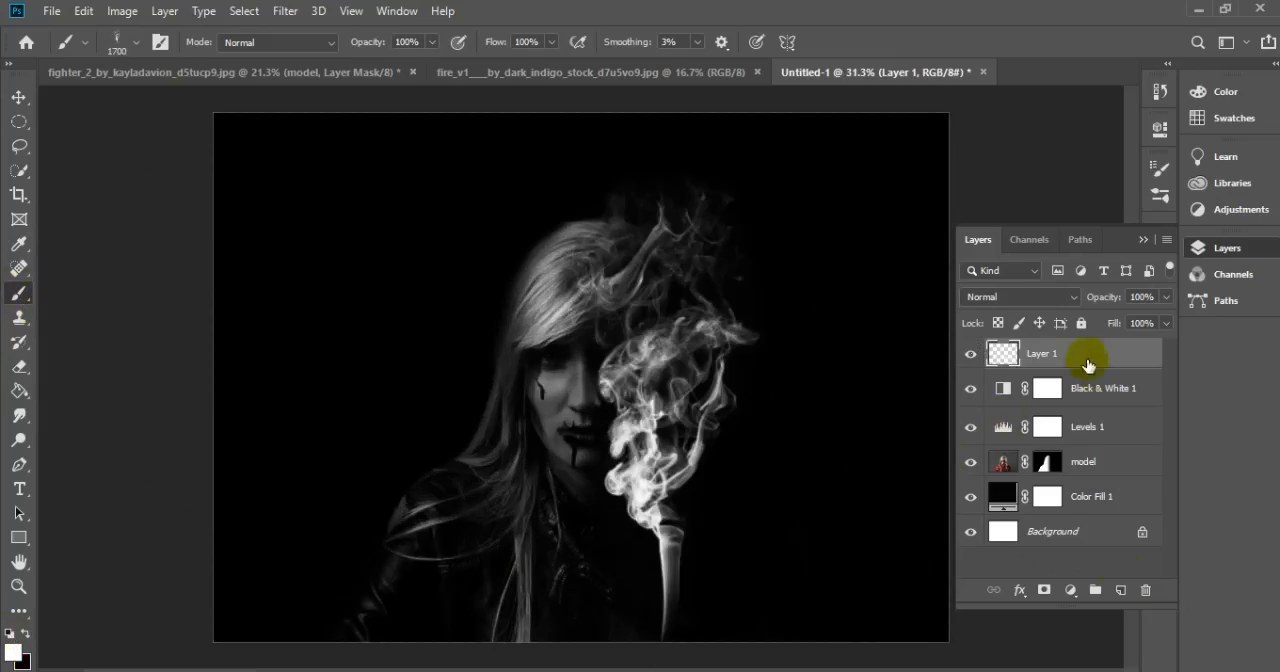
Duplicate the smoke layer, rotate the copy slightly and shift it beside the first plume
{"action": "left_click_drag", "start_coordinate": [1060, 353], "coordinate": [1121, 590]}
{"action": "key", "text": "ctrl+t"}
{"action": "left_click_drag", "start_coordinate": [777, 166], "coordinate": [852, 176]}
{"action": "left_click_drag", "start_coordinate": [743, 349], "coordinate": [727, 348]}
Enlarge the smoke on Layer 1 to about 116.73% and move it up above the model's head
{"action": "left_click", "coordinate": [1013, 387]}
{"action": "key", "text": "ctrl+t"}
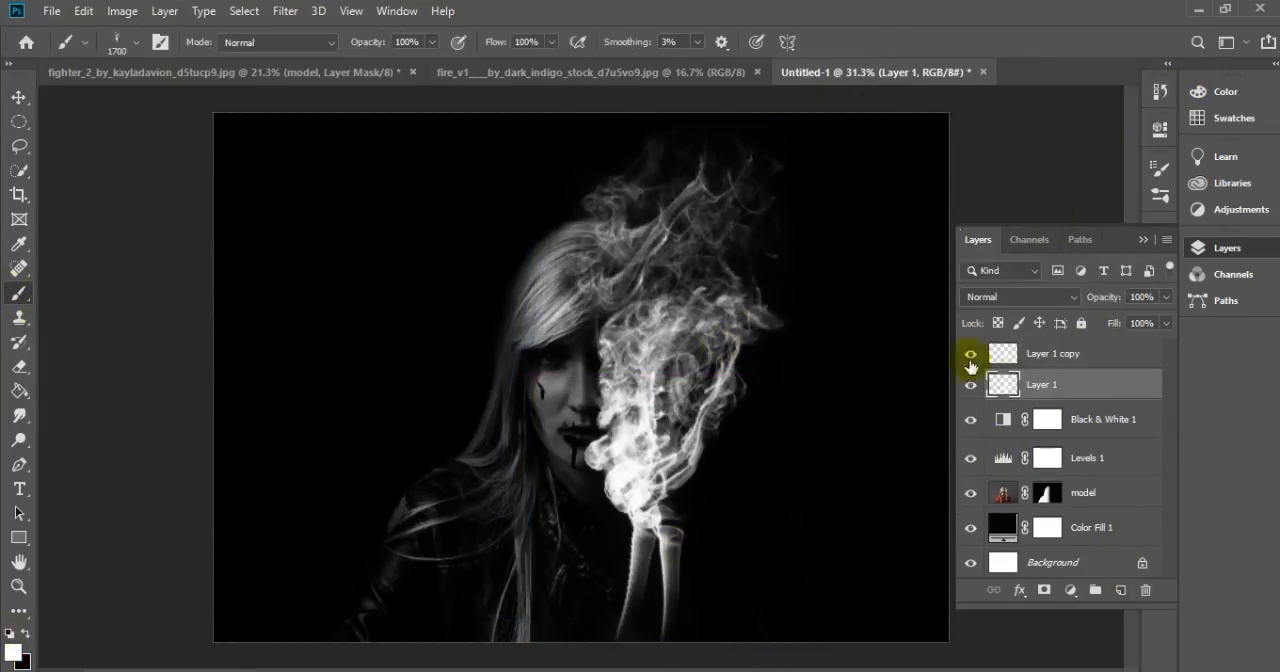
{"action": "left_click_drag", "start_coordinate": [529, 164], "coordinate": [451, 93]}
{"action": "left_click_drag", "start_coordinate": [678, 340], "coordinate": [707, 356]}
{"action": "mouse_move", "coordinate": [831, 94]}
{"action": "left_mouse_down"}
{"action": "mouse_move", "coordinate": [866, 117]}
{"action": "mouse_move", "coordinate": [832, 95]}
{"action": "left_mouse_up"}
{"action": "left_click_drag", "start_coordinate": [674, 423], "coordinate": [664, 361]}
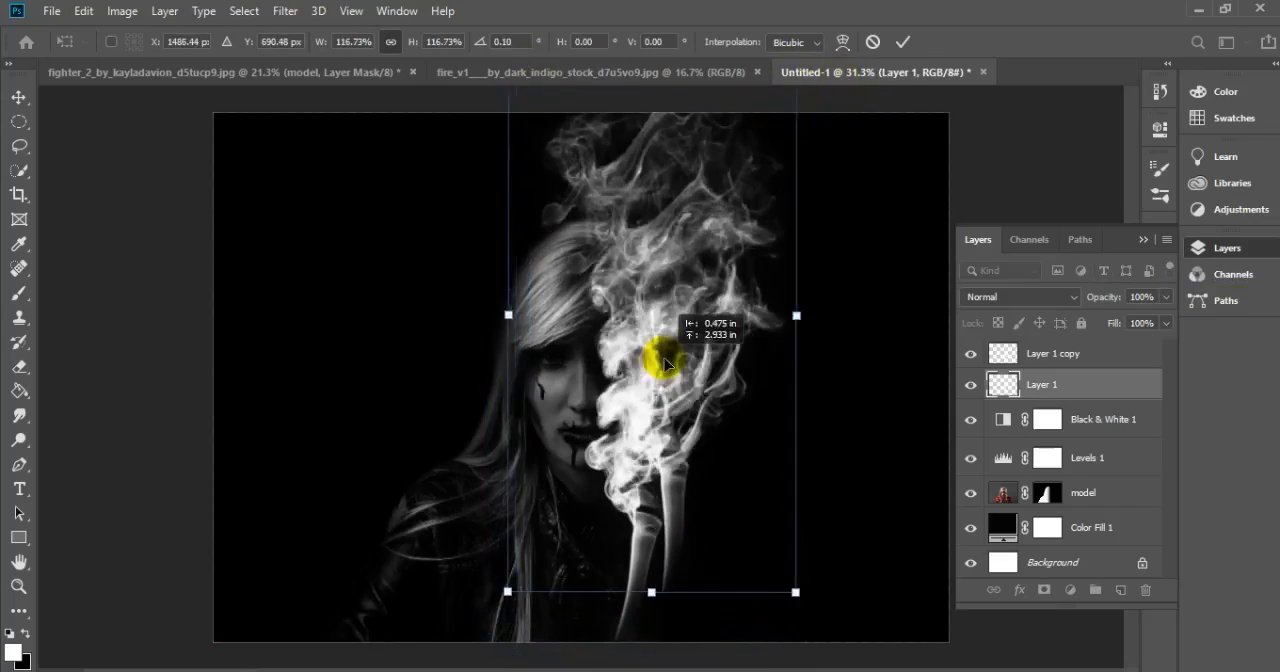
{"action": "key", "text": "Return"}
{"action": "key", "text": "b"}
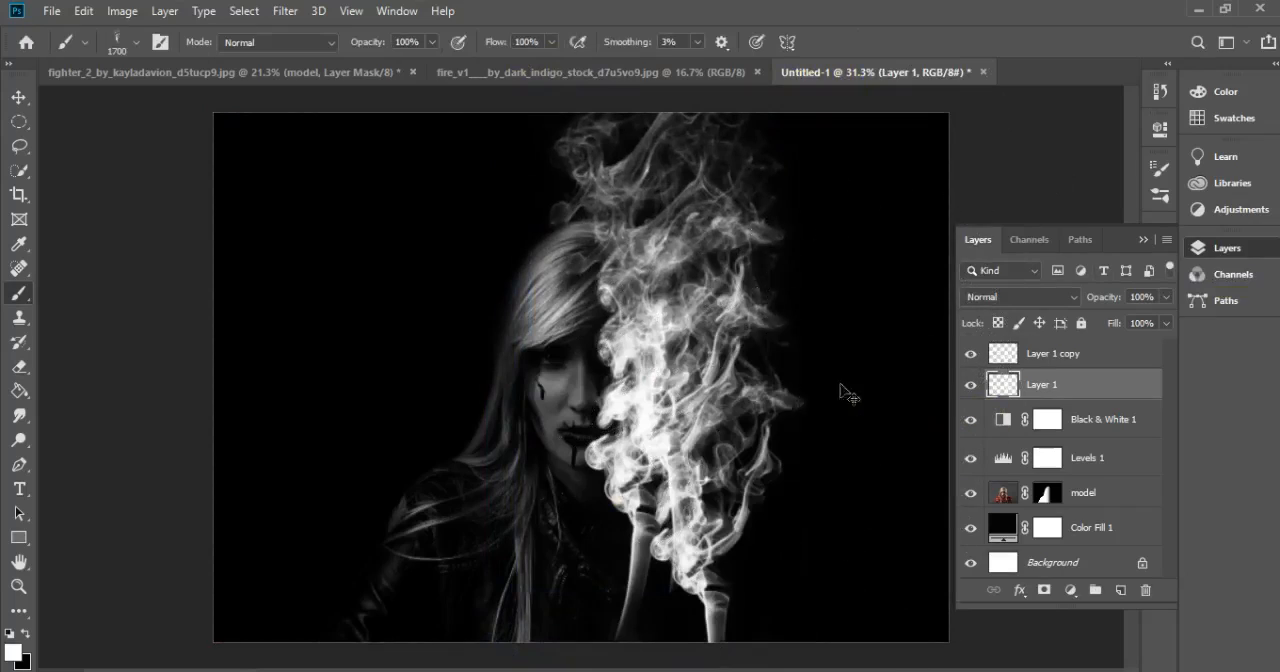
{"action": "key", "text": "ctrl+z"}
{"action": "left_click", "coordinate": [700, 466]}
{"action": "key", "text": "ctrl+t"}
{"action": "left_click", "coordinate": [905, 42]}
{"action": "key", "text": "ctrl+z"}
Add a new layer above Layer 1 copy and stamp another smoke plume beside the model's face
{"action": "left_click", "coordinate": [1090, 357]}
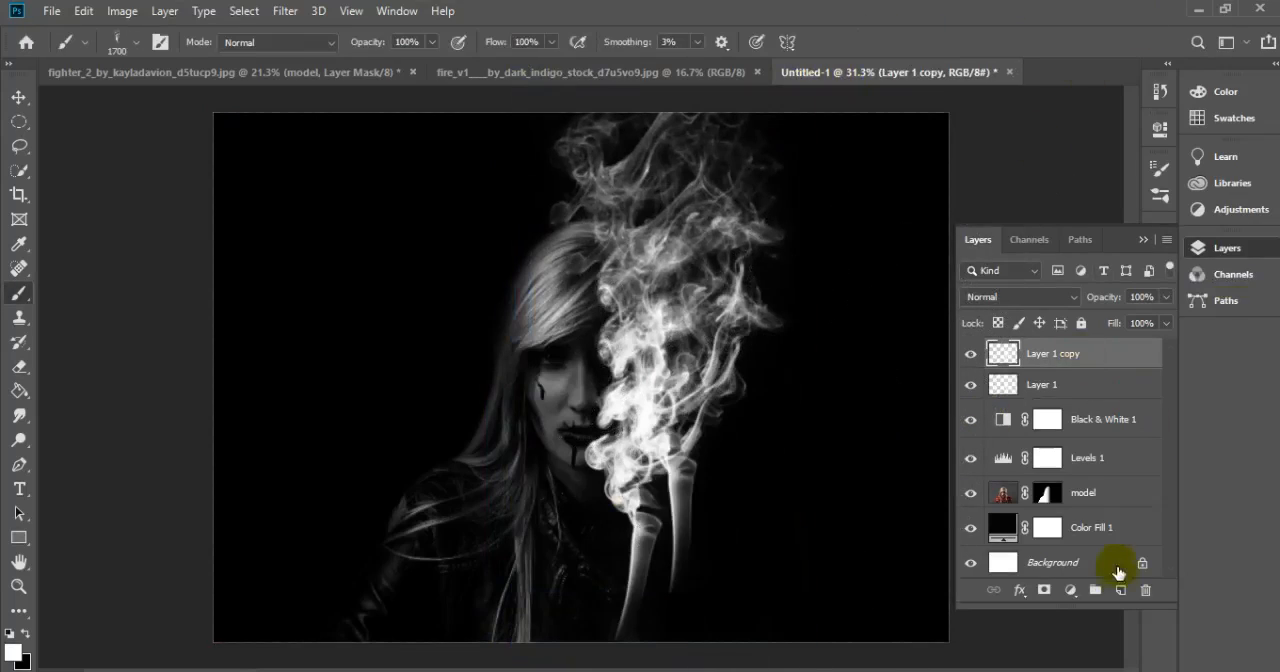
{"action": "left_click", "coordinate": [1120, 589]}
{"action": "left_click", "coordinate": [687, 458]}
Rotate and resize the new smoke plume, and position it over the existing smoke beside the face
{"action": "key", "text": "ctrl+t"}
{"action": "left_click_drag", "start_coordinate": [815, 234], "coordinate": [875, 283]}
{"action": "left_click_drag", "start_coordinate": [653, 478], "coordinate": [677, 417]}
{"action": "left_click_drag", "start_coordinate": [660, 149], "coordinate": [644, 83]}
{"action": "mouse_move", "coordinate": [699, 342]}
{"action": "left_mouse_down"}
{"action": "mouse_move", "coordinate": [734, 352]}
{"action": "mouse_move", "coordinate": [716, 353]}
{"action": "left_mouse_up"}
{"action": "left_click_drag", "start_coordinate": [983, 161], "coordinate": [953, 127]}
{"action": "left_click_drag", "start_coordinate": [700, 496], "coordinate": [685, 450]}
{"action": "left_click", "coordinate": [902, 41]}
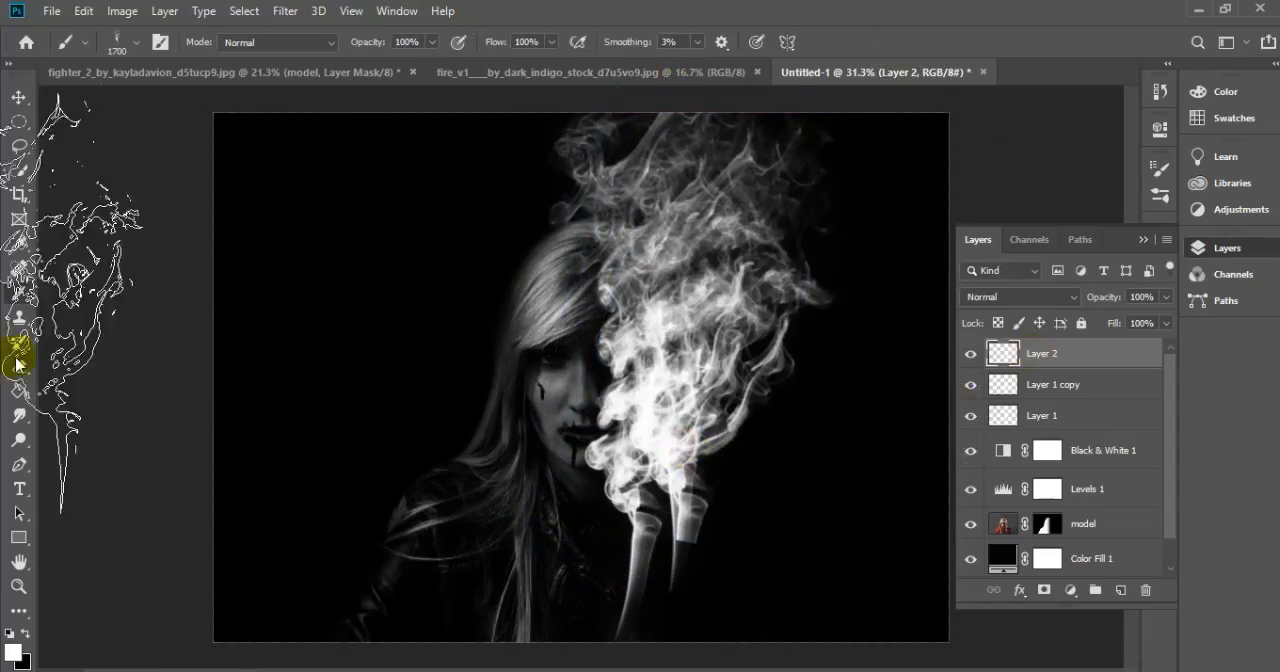
Erase the thin smoke stem below the plume on Layer 2 and Layer 1 with a 400 px eraser
{"action": "left_click", "coordinate": [19, 366]}
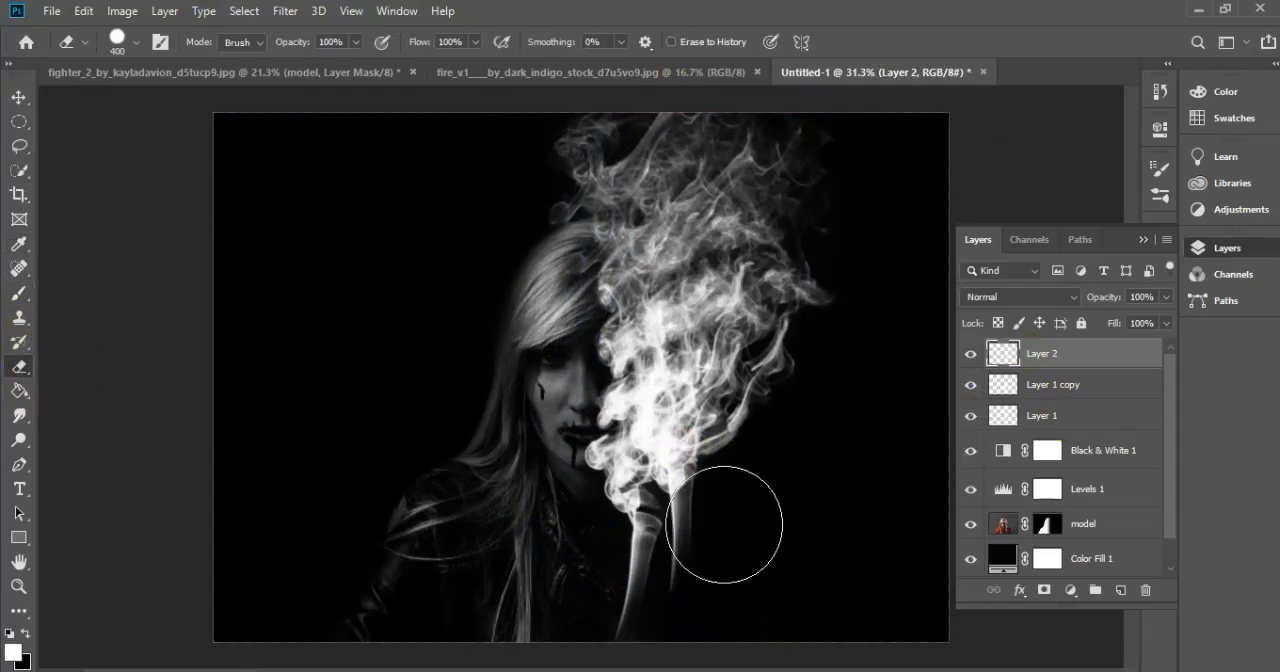
{"action": "left_click", "coordinate": [1043, 416]}
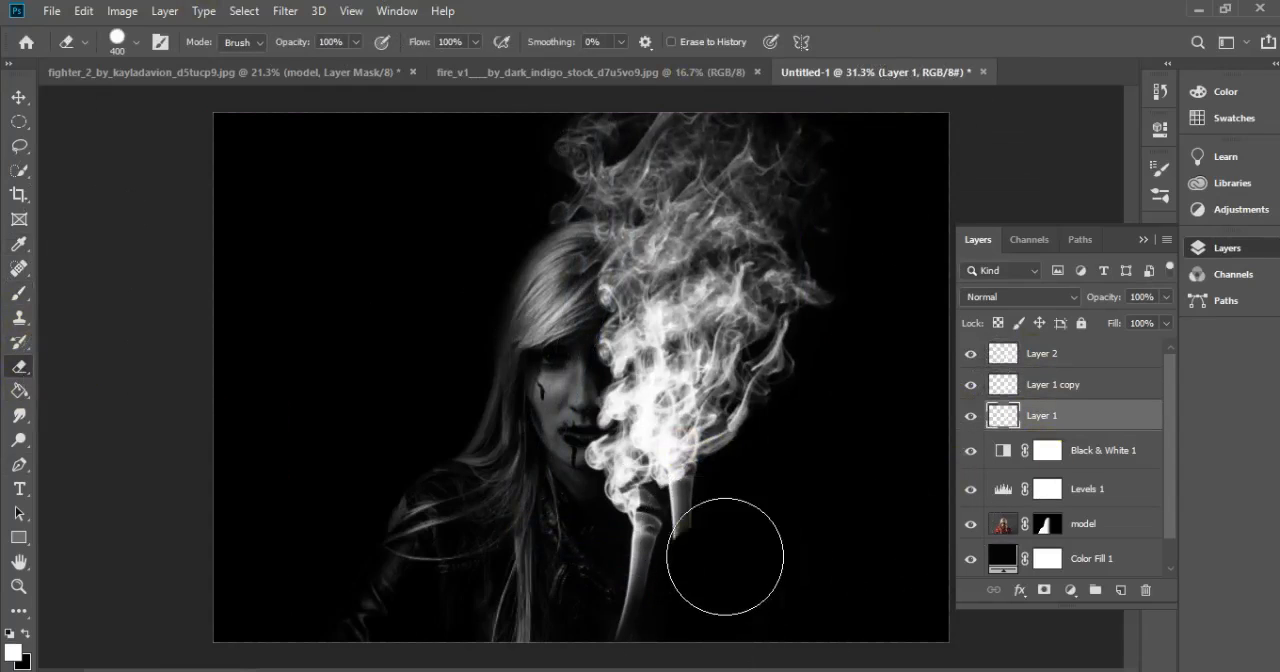
{"action": "left_click", "coordinate": [1043, 353]}
Add a new layer at the top and stamp a smoke plume over the lower part of the body
{"action": "left_click", "coordinate": [19, 342]}
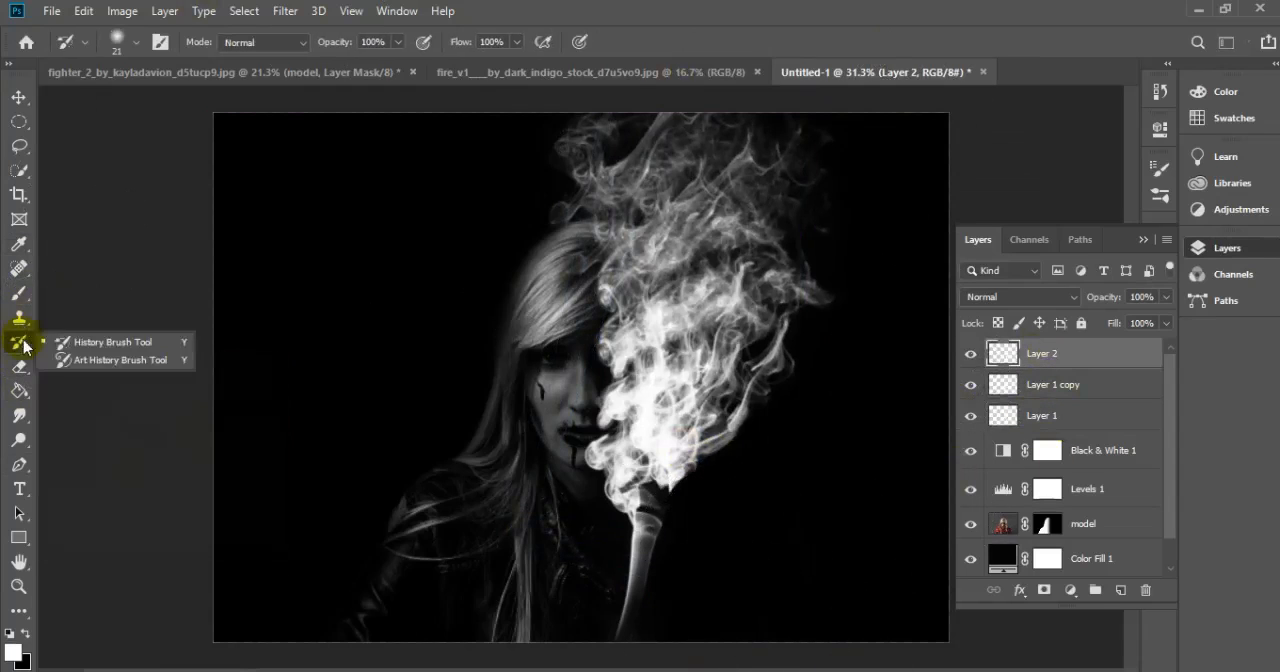
{"action": "key", "text": "b"}
{"action": "left_click", "coordinate": [1121, 590]}
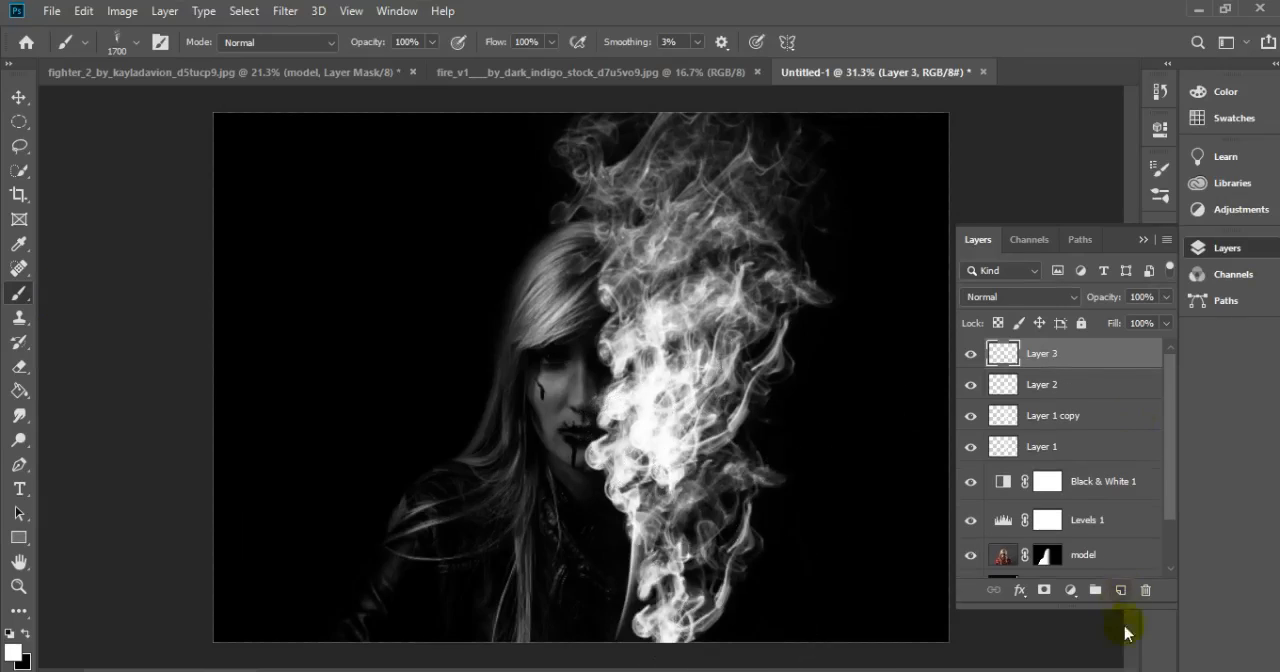
Bring the sparks image from the fire_v1 document into the composition, rotate it and place it over the lower-right area with Screen blending
{"action": "left_click", "coordinate": [19, 97]}
{"action": "left_click", "coordinate": [655, 72]}
{"action": "left_click_drag", "start_coordinate": [802, 76], "coordinate": [446, 478]}
{"action": "scroll", "coordinate": [446, 478], "scroll_direction": "down", "scroll_amount": 5}
{"action": "left_click_drag", "start_coordinate": [931, 164], "coordinate": [592, 485]}
{"action": "left_click_drag", "start_coordinate": [355, 506], "coordinate": [660, 482]}
{"action": "left_click_drag", "start_coordinate": [894, 380], "coordinate": [771, 486]}
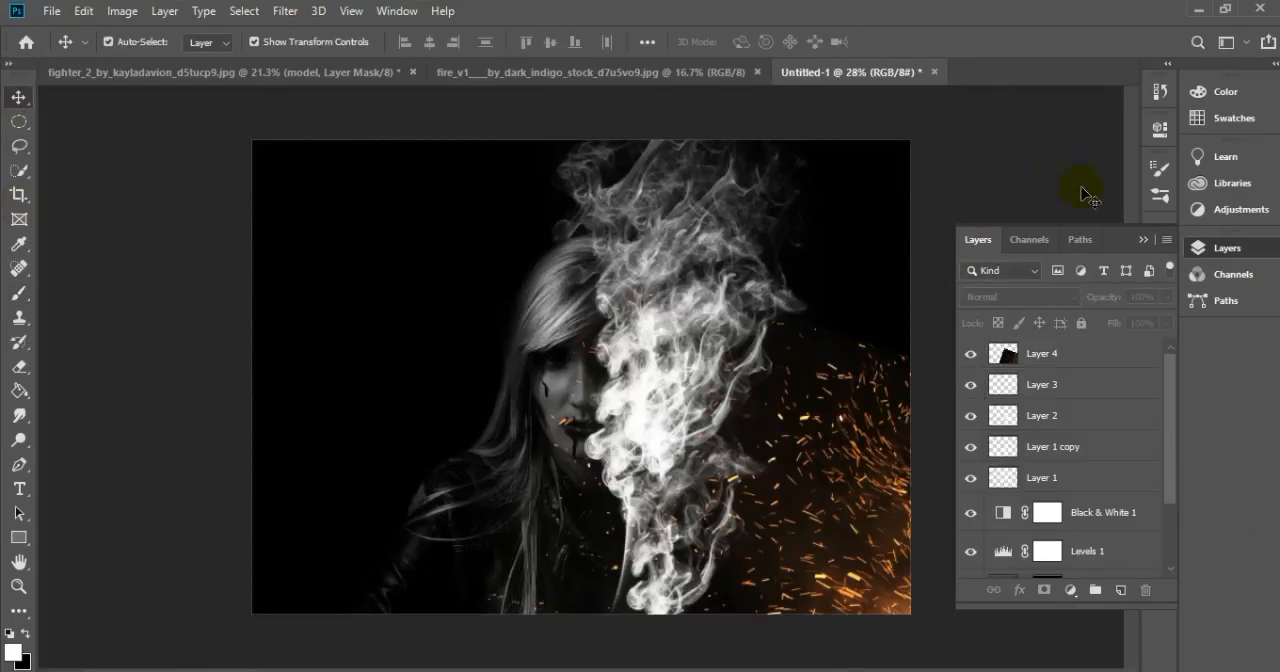
Transform and reposition the smoke on Layer 2 and Layer 1 copy to form one column beside the face
{"action": "left_click", "coordinate": [1005, 418]}
{"action": "left_click_drag", "start_coordinate": [847, 99], "coordinate": [880, 128]}
{"action": "left_click_drag", "start_coordinate": [727, 358], "coordinate": [722, 444]}
{"action": "left_click", "coordinate": [1000, 449]}
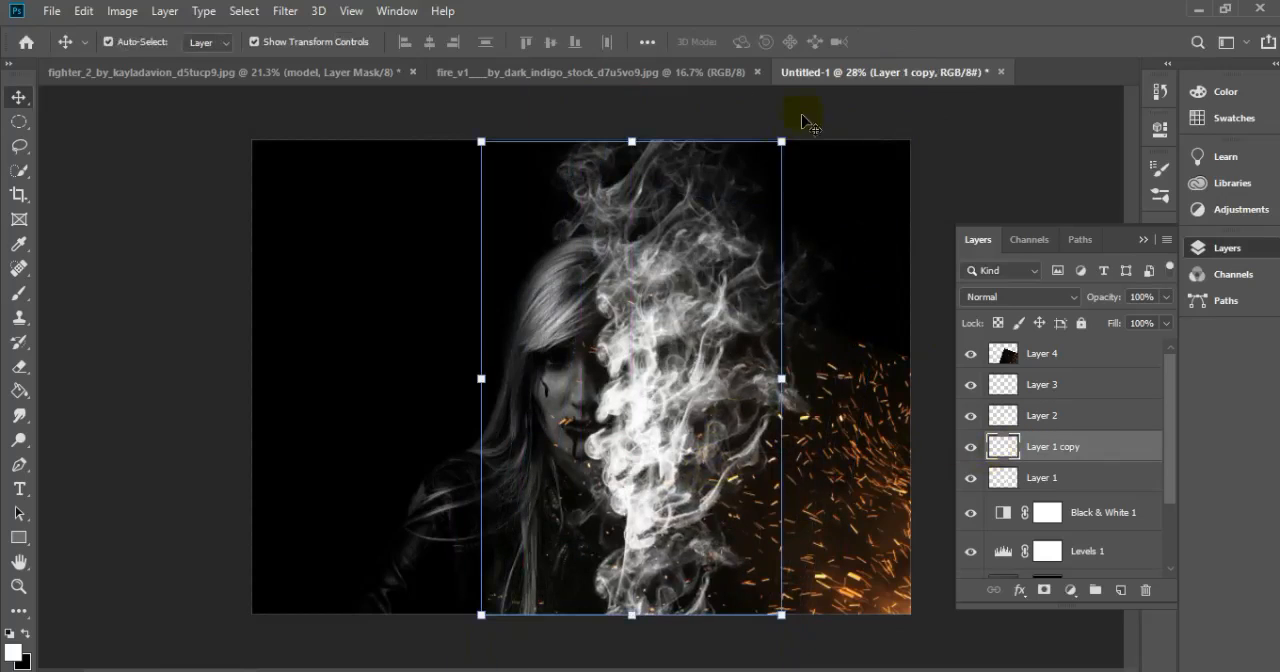
{"action": "left_click", "coordinate": [640, 670]}
{"action": "left_click", "coordinate": [851, 62]}
{"action": "left_click", "coordinate": [826, 156]}
{"action": "left_click", "coordinate": [1051, 421]}
{"action": "mouse_move", "coordinate": [748, 408]}
{"action": "left_mouse_down"}
{"action": "mouse_move", "coordinate": [753, 385]}
{"action": "mouse_move", "coordinate": [752, 427]}
{"action": "left_mouse_up"}
Shrink the smoke on Layer 1 copy and move it toward the upper right
{"action": "left_click", "coordinate": [1005, 480]}
{"action": "left_click", "coordinate": [1005, 450]}
{"action": "left_click_drag", "start_coordinate": [780, 141], "coordinate": [738, 203]}
{"action": "left_click_drag", "start_coordinate": [686, 258], "coordinate": [828, 165]}
{"action": "scroll", "coordinate": [773, 132], "scroll_direction": "down", "scroll_amount": 1}
{"action": "left_click", "coordinate": [904, 43]}
Go through the smoke layers and hide Layer 1
{"action": "left_click", "coordinate": [1007, 418]}
{"action": "left_click", "coordinate": [1007, 386]}
{"action": "left_click", "coordinate": [1007, 478]}
{"action": "left_click", "coordinate": [1007, 448], "text": "ctrl"}
{"action": "left_click", "coordinate": [1007, 478]}
{"action": "left_click", "coordinate": [970, 478]}
{"action": "left_click", "coordinate": [1031, 447]}
{"action": "left_click", "coordinate": [657, 308]}
{"action": "left_click", "coordinate": [690, 258]}
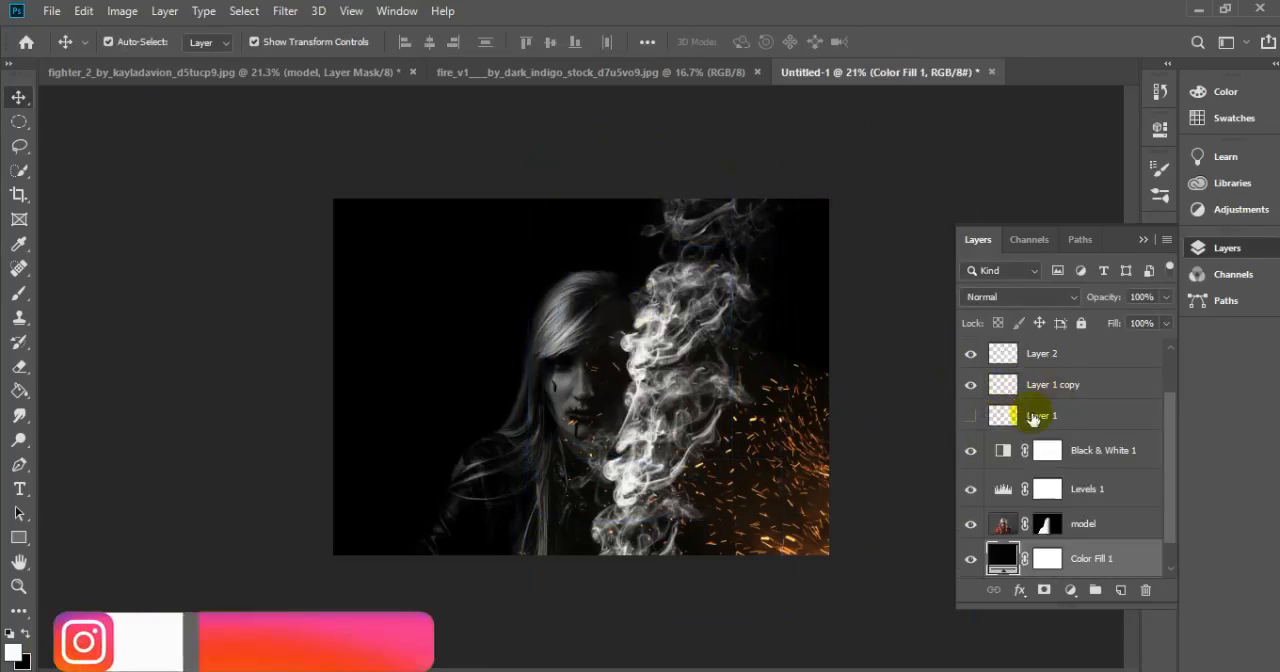
Warp the smoke on Layer 1 copy by bending its top and pulling its right corners outward
{"action": "left_click", "coordinate": [1034, 388]}
{"action": "left_click_drag", "start_coordinate": [797, 159], "coordinate": [843, 158]}
{"action": "right_click", "coordinate": [754, 254]}
{"action": "left_click", "coordinate": [792, 358]}
{"action": "left_click_drag", "start_coordinate": [701, 190], "coordinate": [609, 171]}
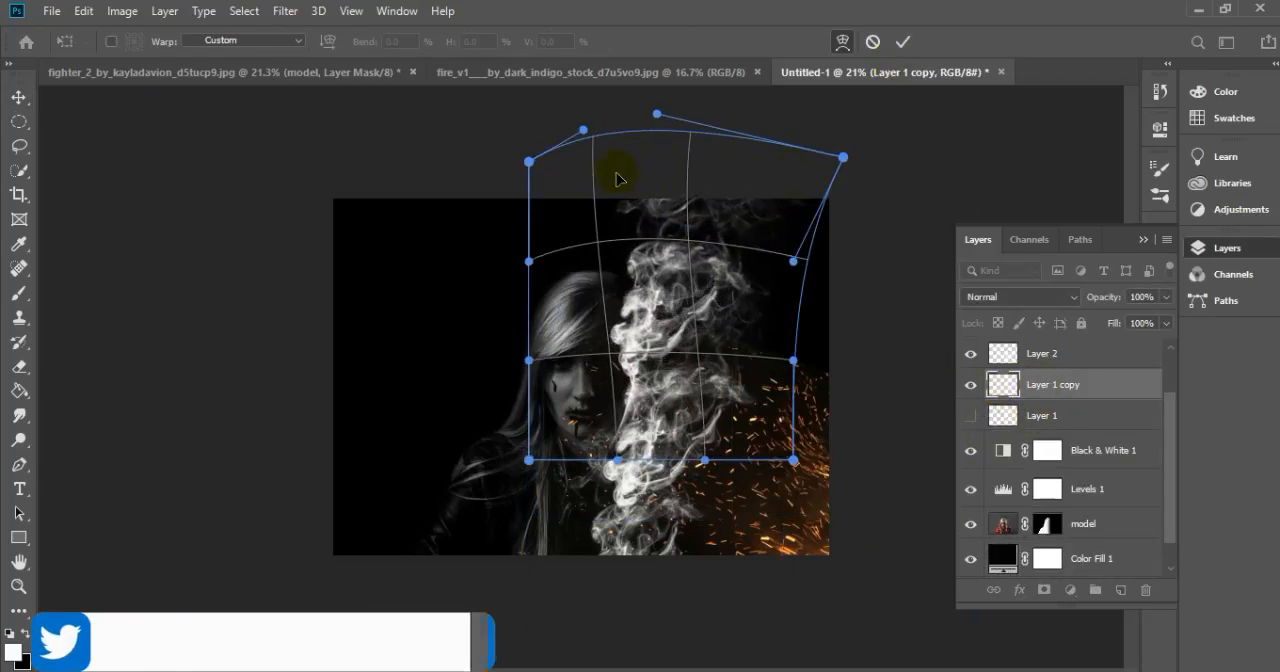
{"action": "left_click_drag", "start_coordinate": [793, 460], "coordinate": [826, 462]}
{"action": "left_click", "coordinate": [902, 41]}
Scale the smoke on Layer 2 to 88.12%, move it over the face and stretch its lower-right corner downward
{"action": "left_click", "coordinate": [1001, 357]}
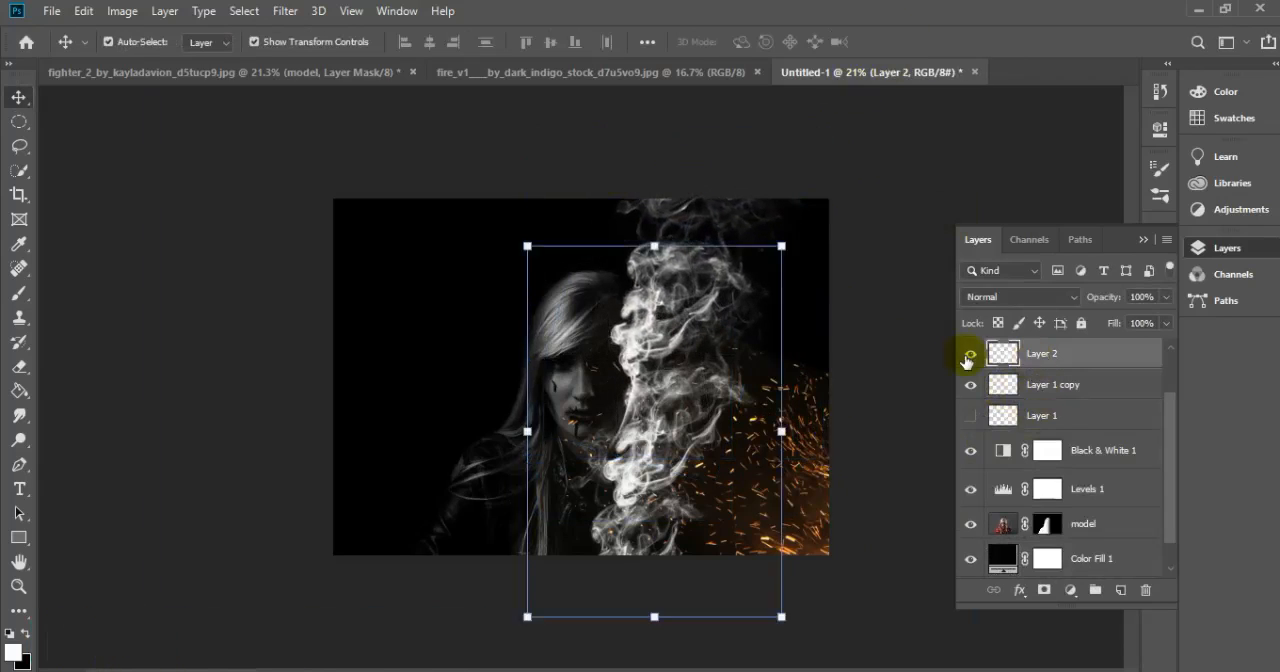
{"action": "left_click_drag", "start_coordinate": [781, 617], "coordinate": [833, 669]}
{"action": "left_click_drag", "start_coordinate": [741, 619], "coordinate": [725, 528]}
{"action": "left_click_drag", "start_coordinate": [807, 160], "coordinate": [676, 256]}
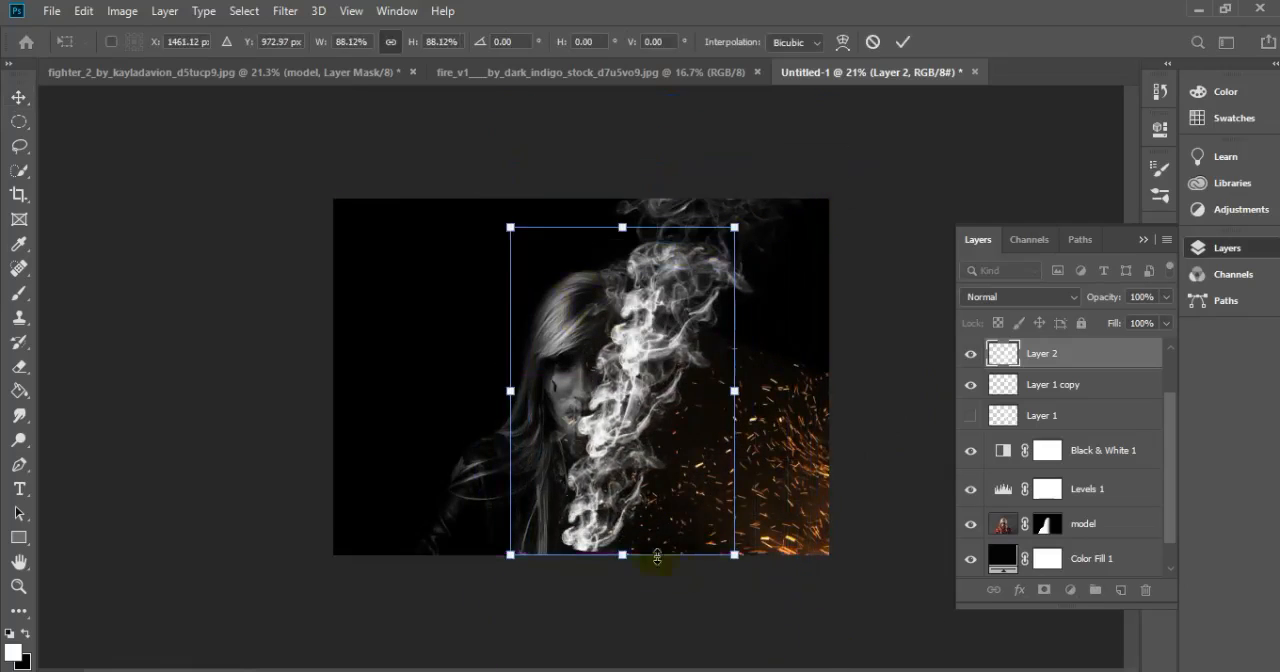
{"action": "left_click_drag", "start_coordinate": [735, 554], "coordinate": [740, 599]}
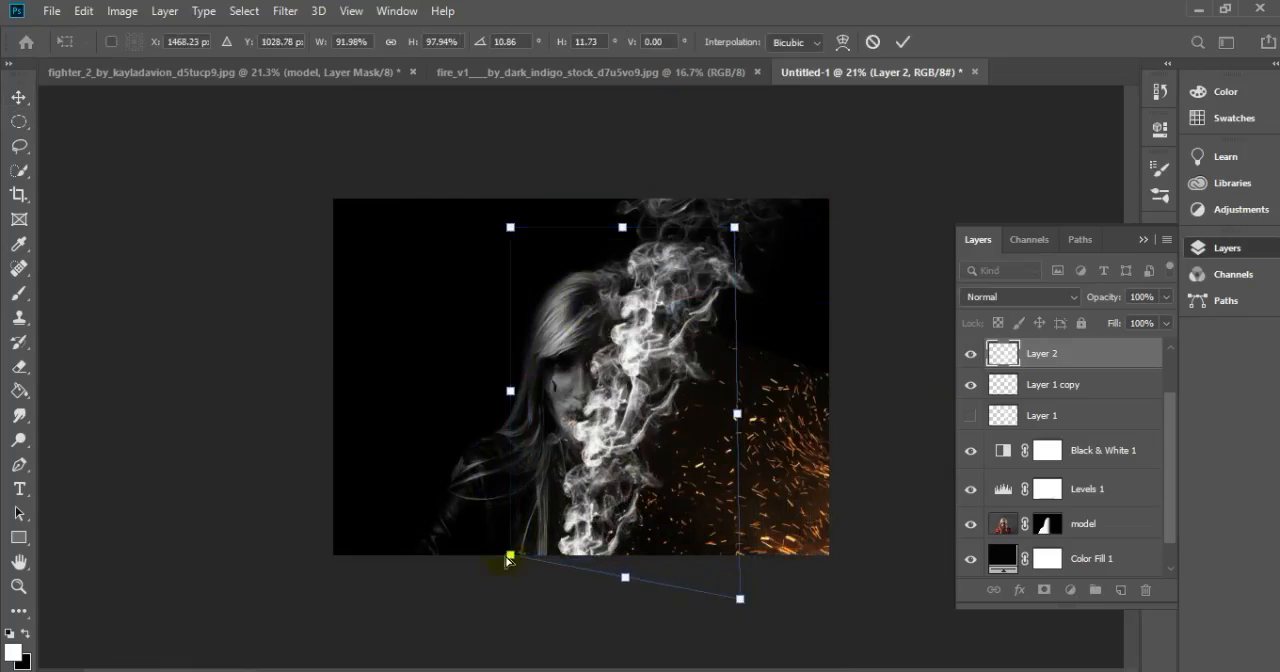
{"action": "key", "text": "Return"}
Warp the smoke on Layer 2 by pulling its lower corners down and to the right
{"action": "right_click", "coordinate": [628, 455]}
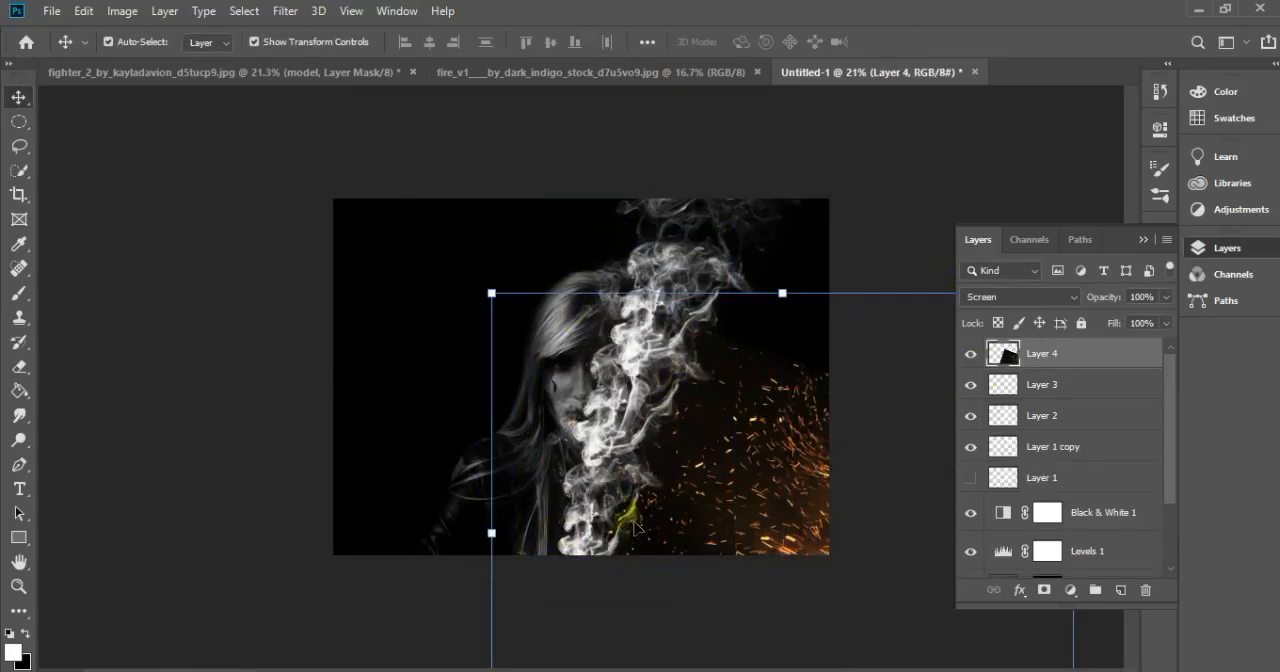
{"action": "left_click", "coordinate": [978, 395]}
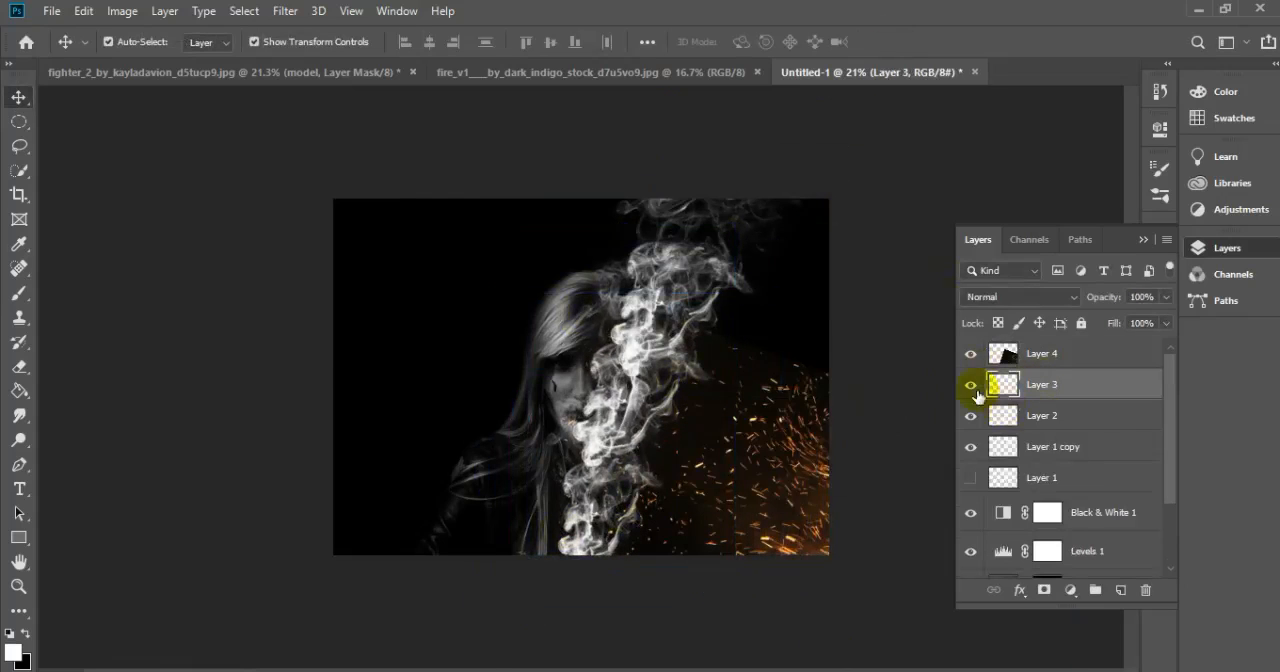
{"action": "left_click", "coordinate": [1010, 420]}
{"action": "key", "text": "ctrl+t"}
{"action": "right_click", "coordinate": [677, 196]}
{"action": "left_click", "coordinate": [700, 309]}
{"action": "left_click_drag", "start_coordinate": [737, 575], "coordinate": [823, 629]}
{"action": "left_click_drag", "start_coordinate": [512, 577], "coordinate": [617, 668]}
{"action": "left_click_drag", "start_coordinate": [737, 343], "coordinate": [784, 338]}
{"action": "key", "text": "Return"}
Pull the lower-right corner of the smoke on Layer 2 slightly upward
{"action": "left_click_drag", "start_coordinate": [667, 495], "coordinate": [679, 501]}
{"action": "key", "text": "ctrl+z"}
{"action": "left_click", "coordinate": [1012, 417]}
{"action": "left_click_drag", "start_coordinate": [739, 597], "coordinate": [730, 557]}
{"action": "left_click", "coordinate": [902, 243]}
Compare the image with and without Layer 1's smoke, and delete Layer 1
{"action": "left_click", "coordinate": [968, 478]}
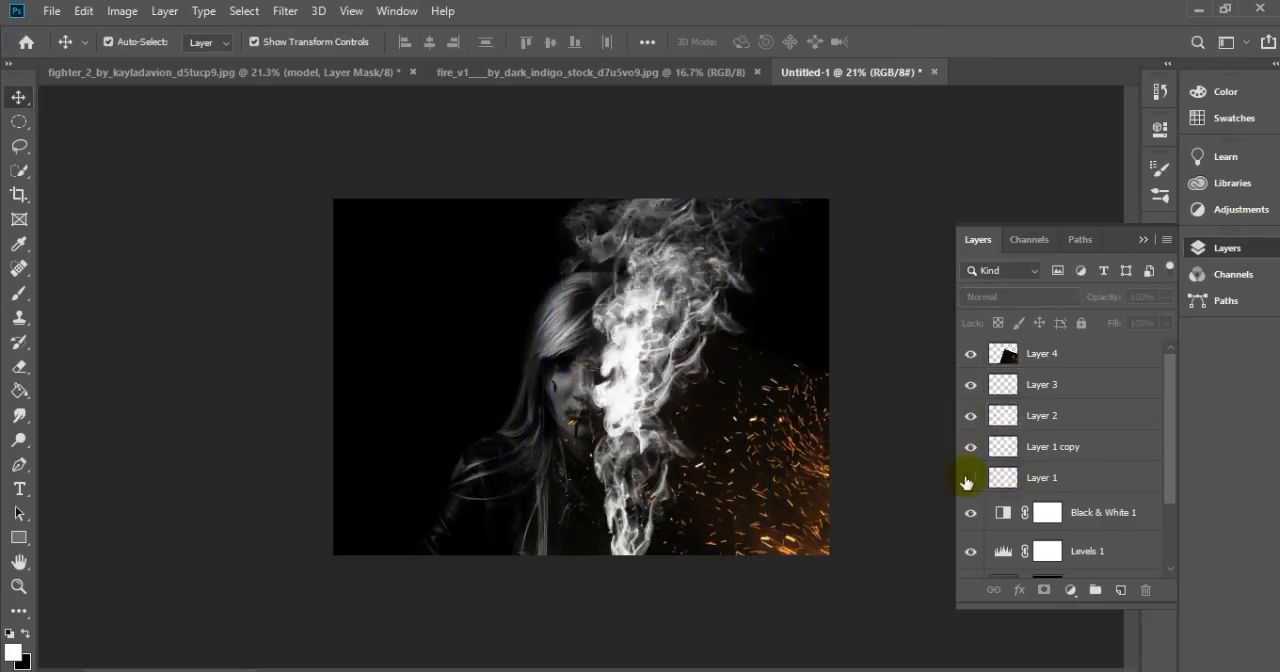
{"action": "left_click", "coordinate": [968, 478]}
{"action": "left_click", "coordinate": [1060, 479]}
{"action": "left_click", "coordinate": [1146, 590]}
{"action": "key", "text": "Return"}
Shift the sparks on Layer 4 slightly down and to the right, and darken their background with Levels
{"action": "left_click", "coordinate": [1043, 414]}
{"action": "left_click", "coordinate": [1012, 366]}
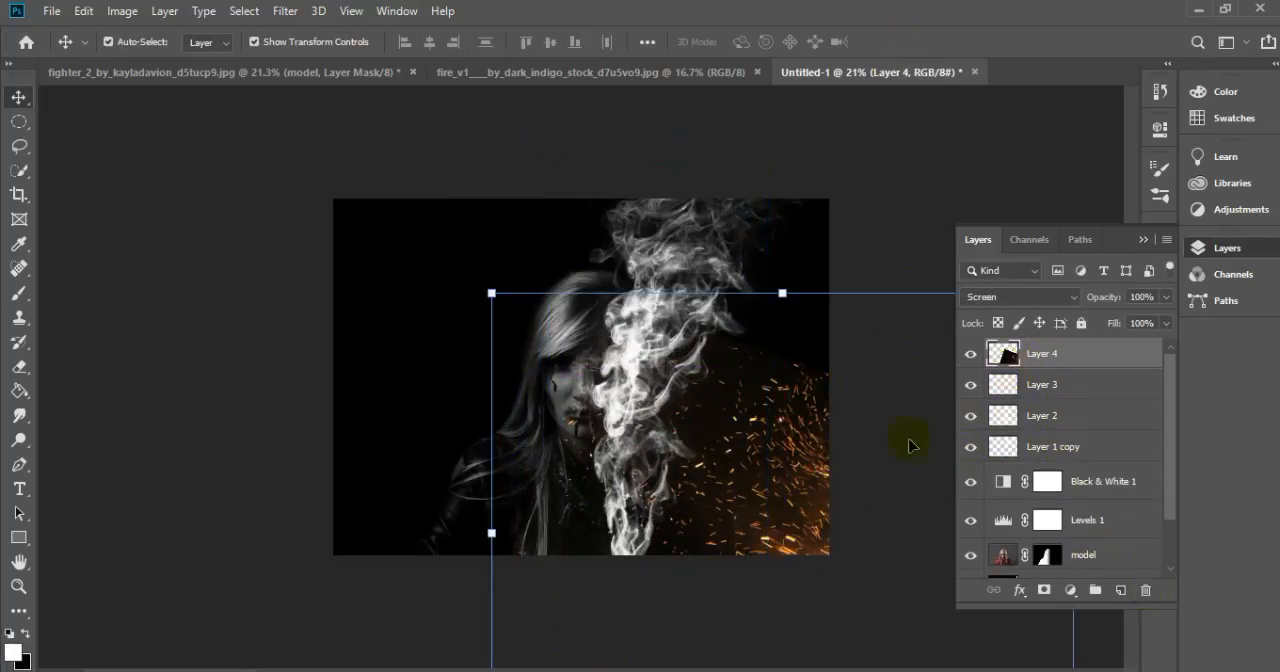
{"action": "mouse_move", "coordinate": [491, 293]}
{"action": "left_mouse_down"}
{"action": "mouse_move", "coordinate": [517, 277]}
{"action": "mouse_move", "coordinate": [504, 302]}
{"action": "left_mouse_up"}
{"action": "mouse_move", "coordinate": [759, 498]}
{"action": "left_mouse_down"}
{"action": "mouse_move", "coordinate": [786, 473]}
{"action": "mouse_move", "coordinate": [775, 499]}
{"action": "left_mouse_up"}
{"action": "key", "text": "Return"}
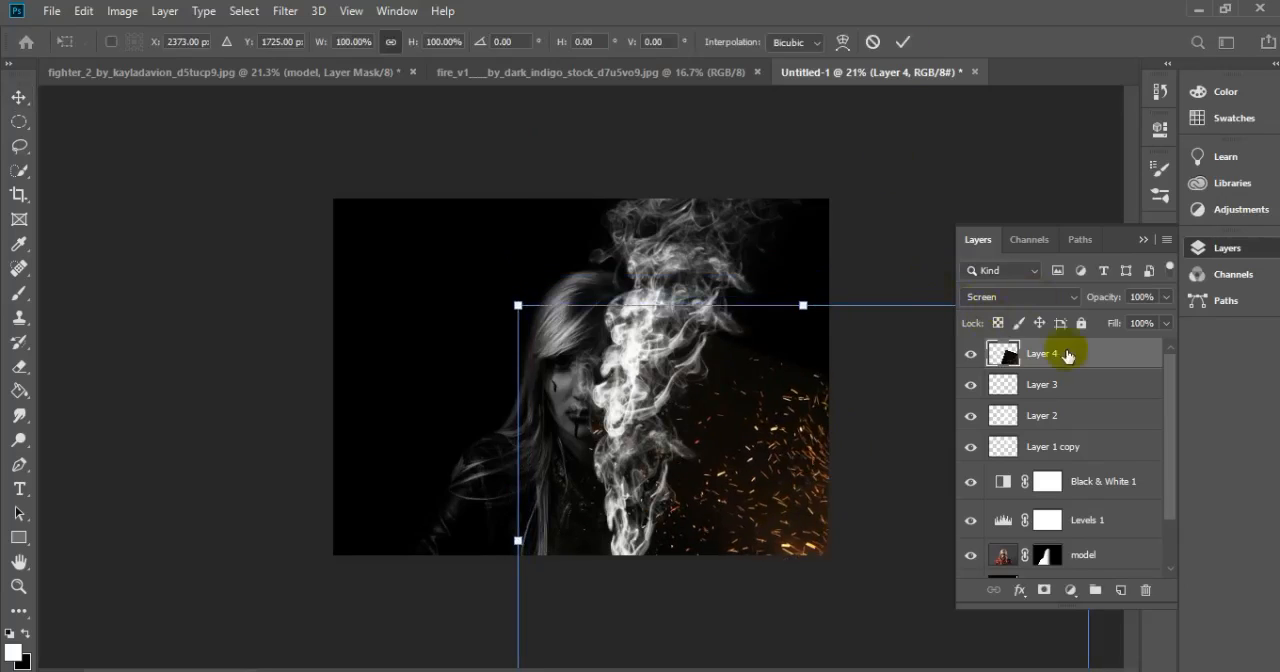
{"action": "key", "text": "ctrl+l"}
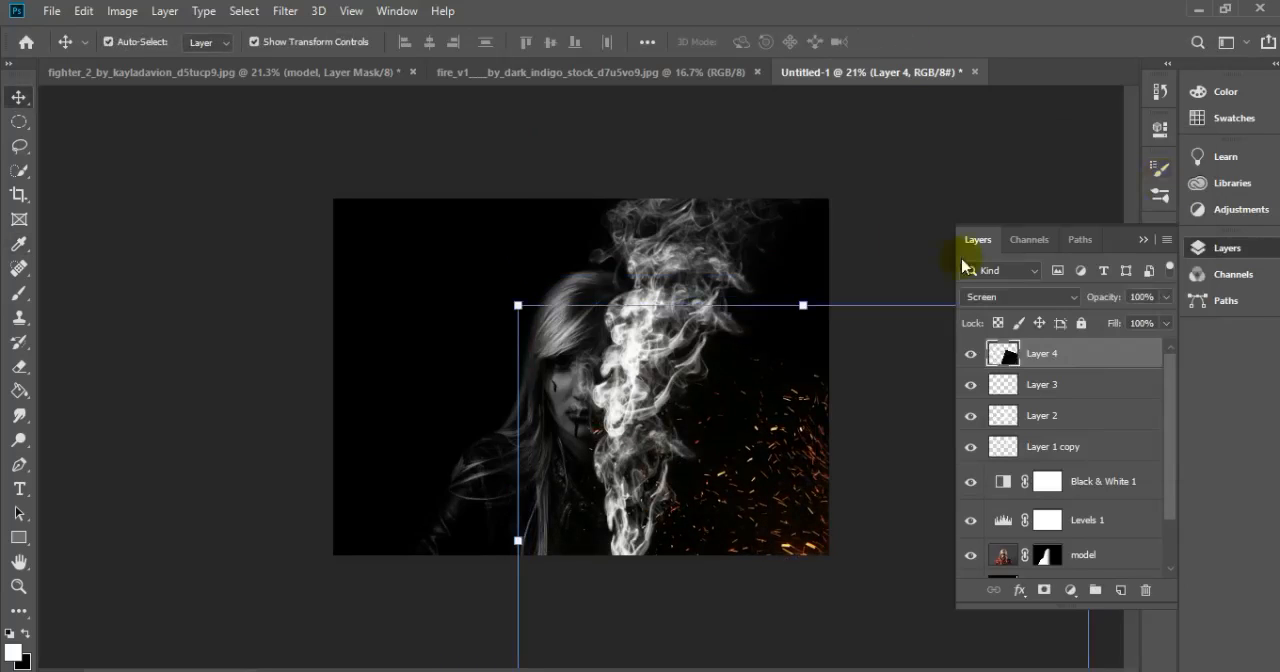
{"action": "scroll", "coordinate": [777, 357], "scroll_direction": "up", "scroll_amount": 2}
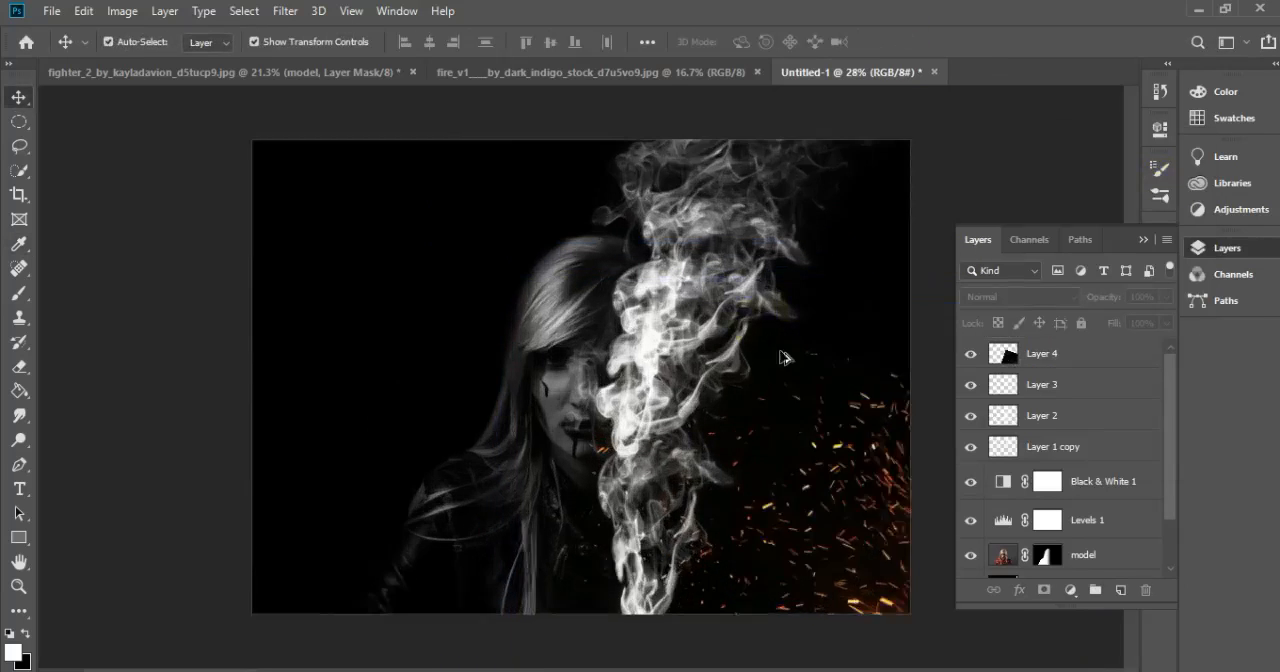
Add a new layer and paint an orange #c48a2d glow over the upper-right smoke with a soft 1700 px brush
{"action": "left_click", "coordinate": [18, 293]}
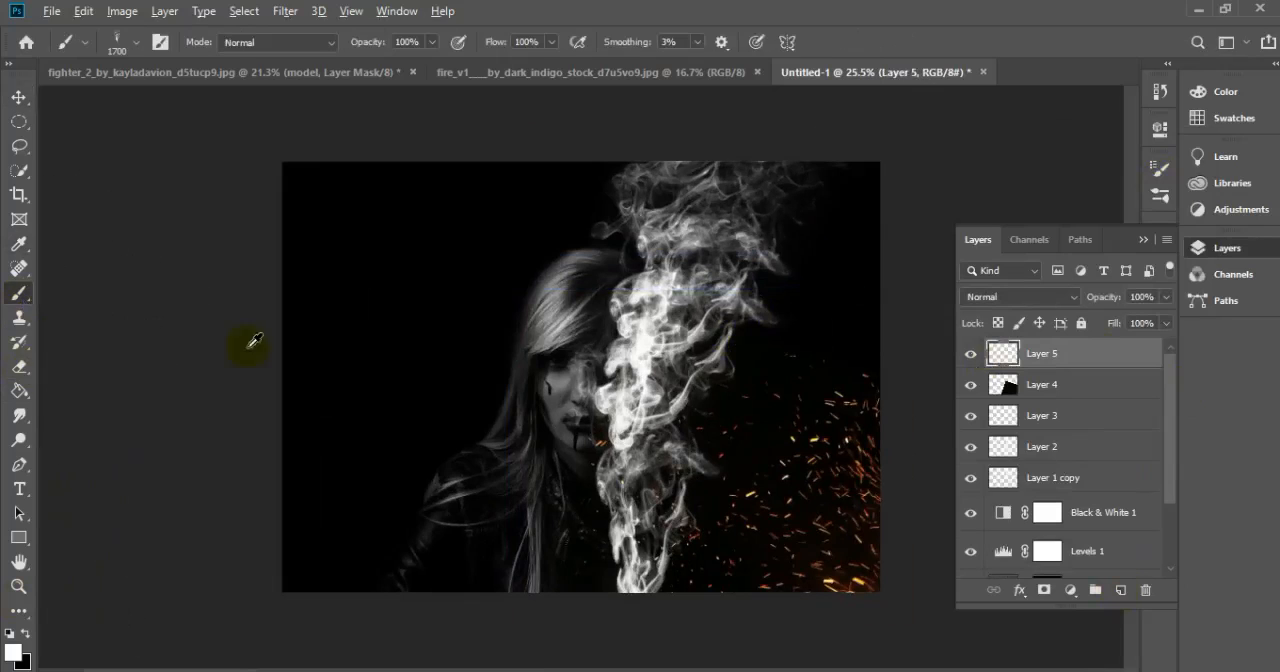
{"action": "right_click", "coordinate": [255, 345]}
{"action": "double_click", "coordinate": [380, 549]}
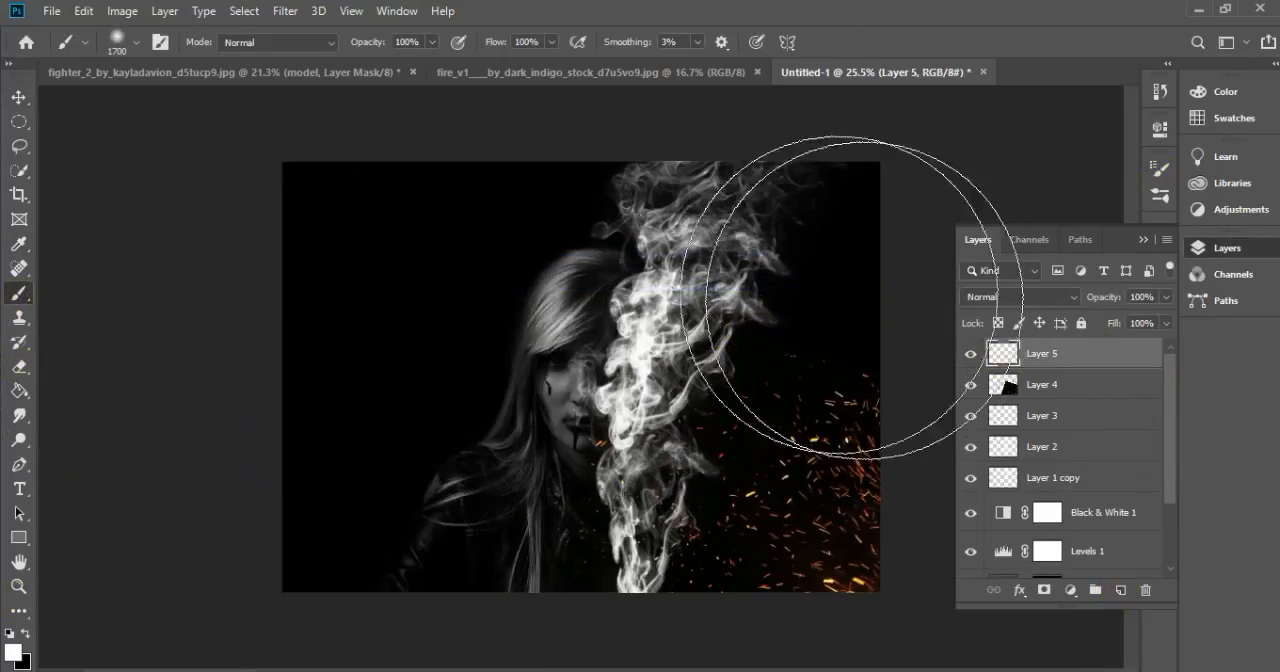
{"action": "left_click", "coordinate": [14, 652]}
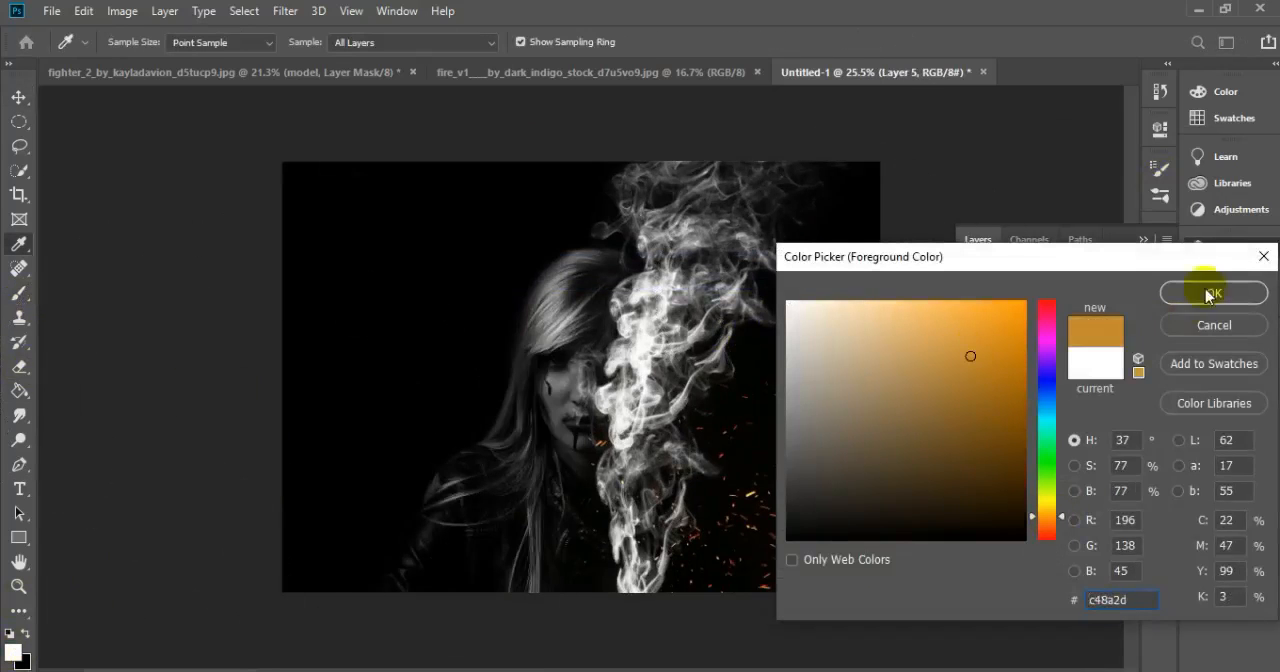
{"action": "left_click", "coordinate": [1208, 294]}
{"action": "left_click", "coordinate": [810, 240]}
Set the glow layer's blend mode to Overlay and enlarge the glow to cover the whole smoke column
{"action": "left_click", "coordinate": [1010, 297]}
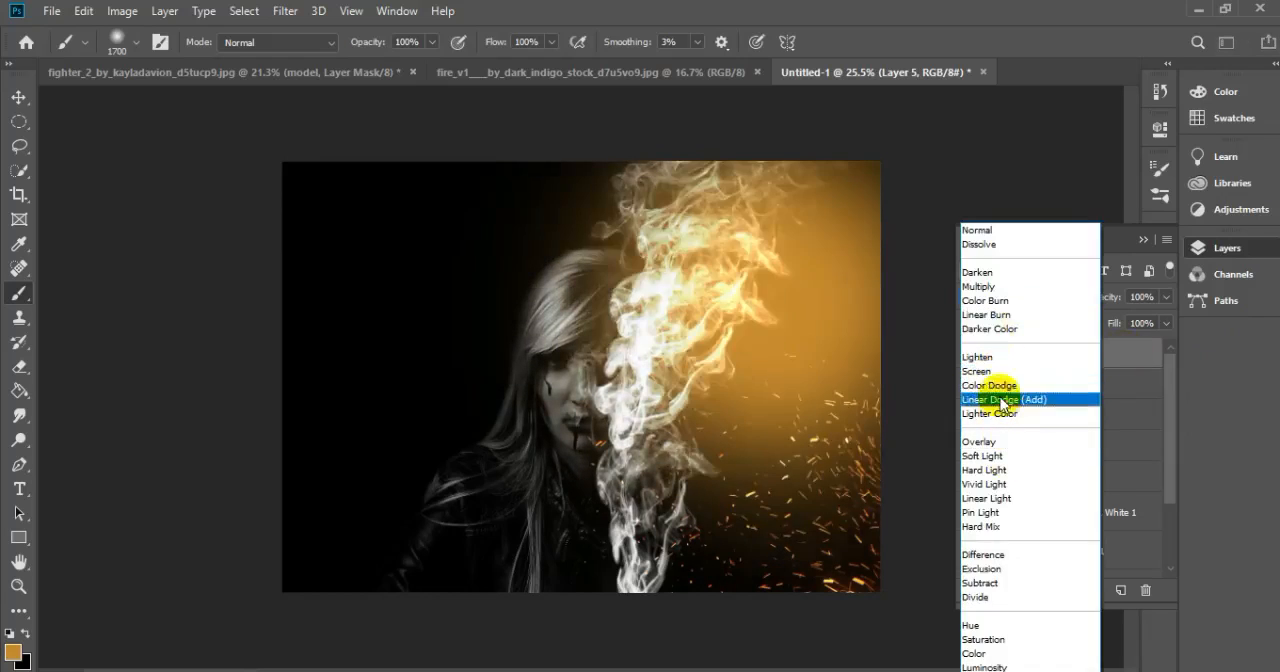
{"action": "left_click", "coordinate": [979, 441]}
{"action": "key", "text": "ctrl+t"}
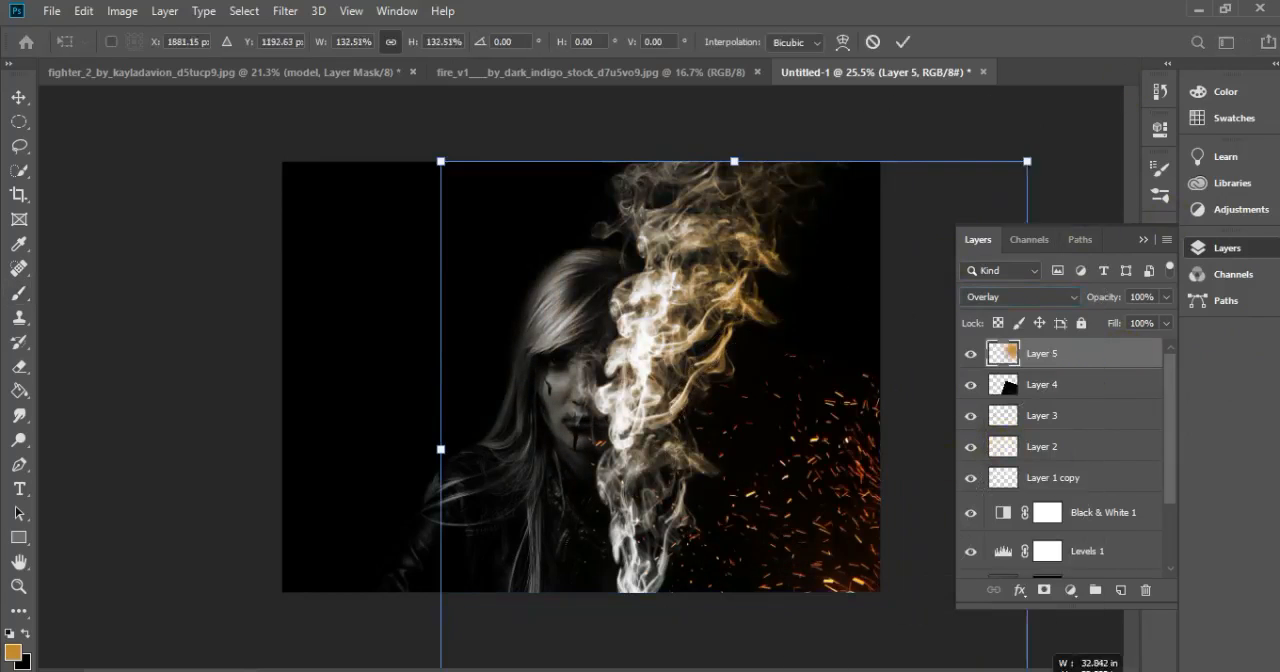
{"action": "left_click_drag", "start_coordinate": [629, 630], "coordinate": [595, 643]}
Try moving the Overlay glow layer below the sparks layer
{"action": "left_click_drag", "start_coordinate": [1061, 352], "coordinate": [1062, 410]}
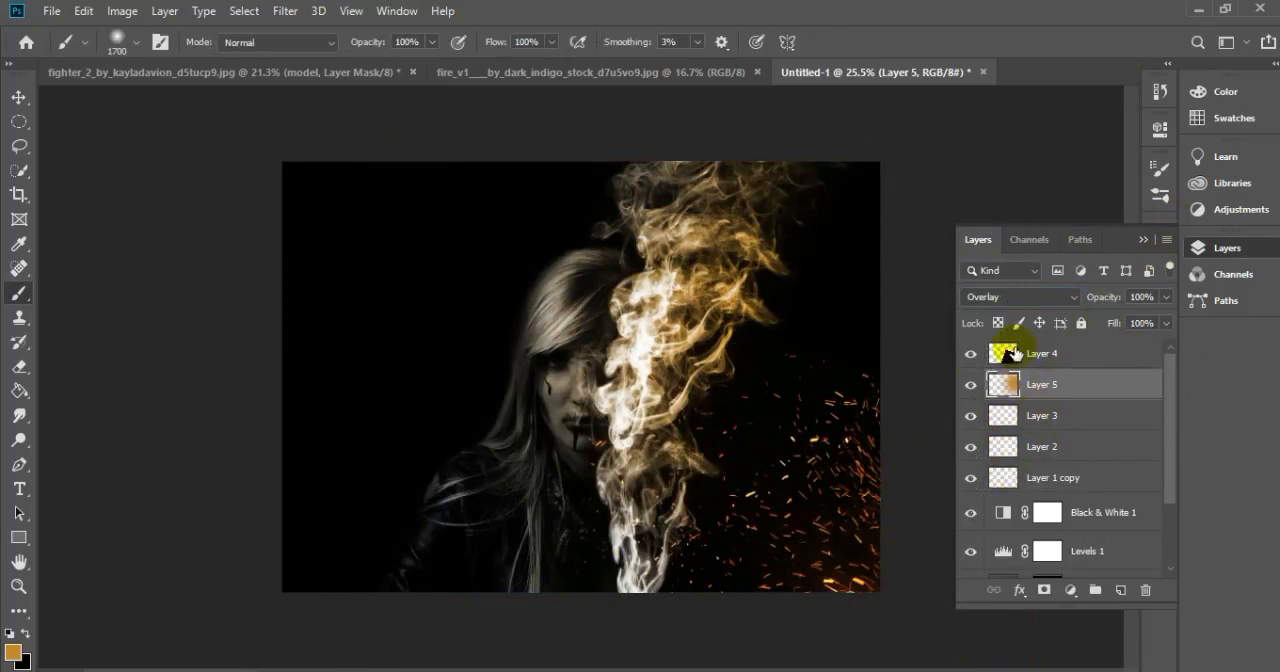
{"action": "left_click", "coordinate": [1013, 353]}
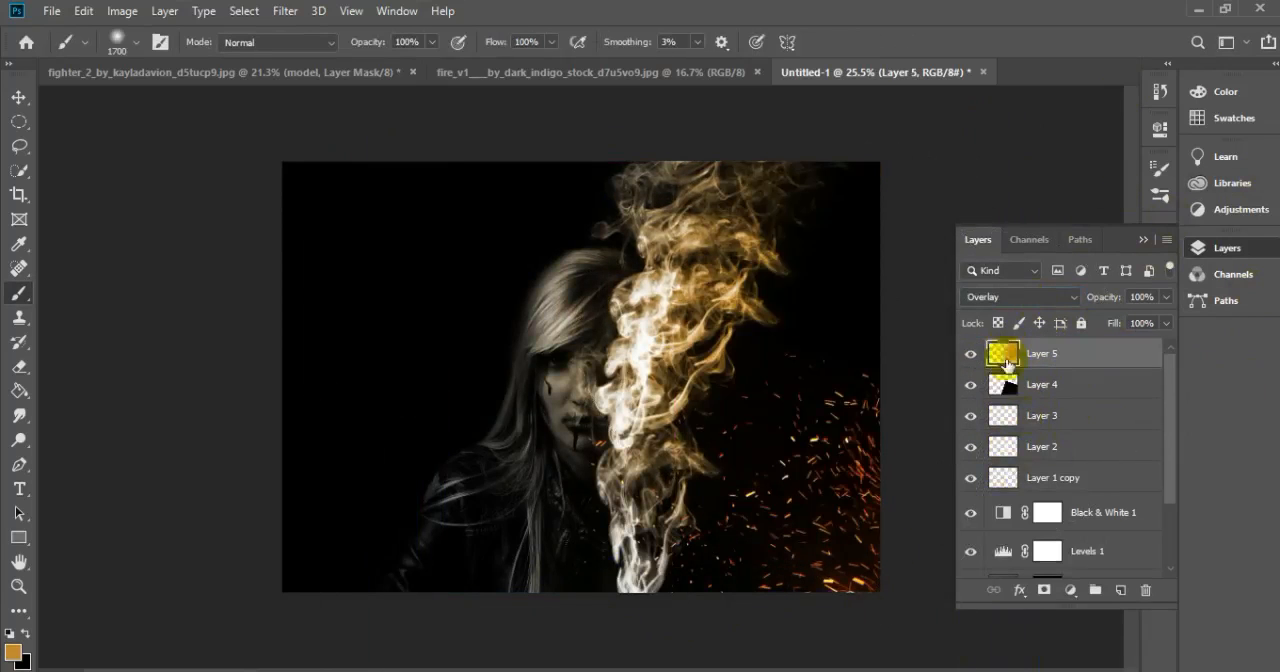
Paint the orange glow over the upper-right smoke on a new layer below the sparks and set it to Color Dodge
{"action": "left_click", "coordinate": [790, 290]}
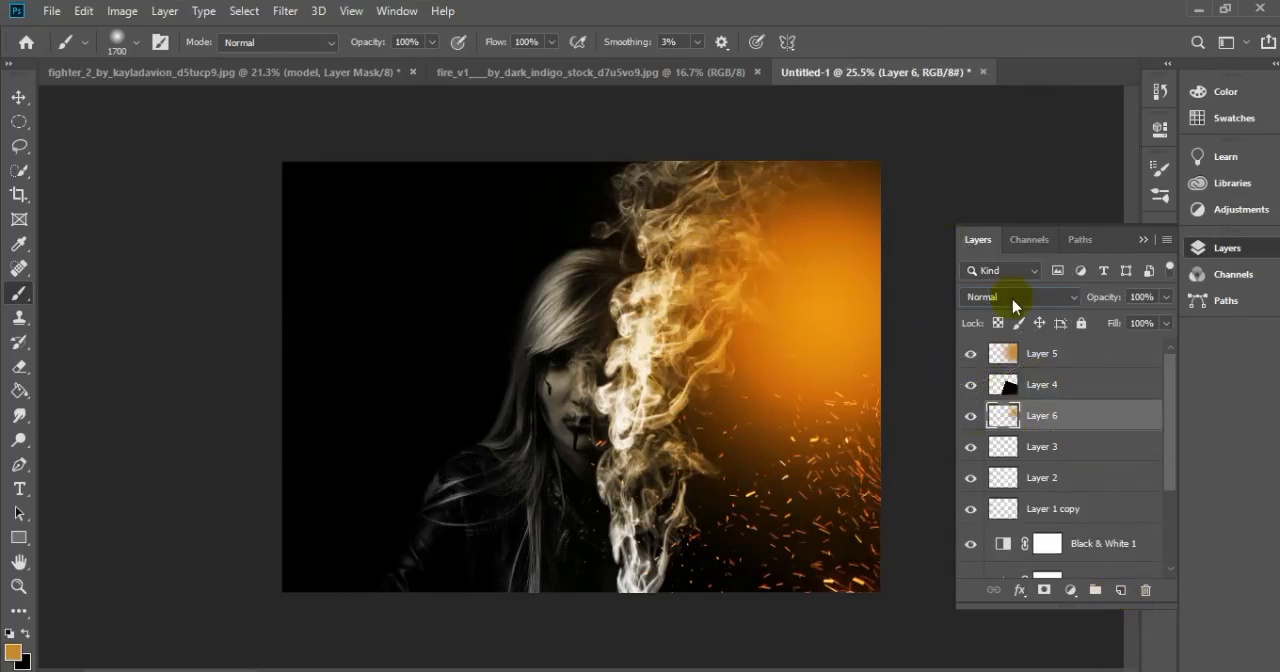
{"action": "left_click", "coordinate": [1020, 296]}
{"action": "left_click", "coordinate": [988, 385]}
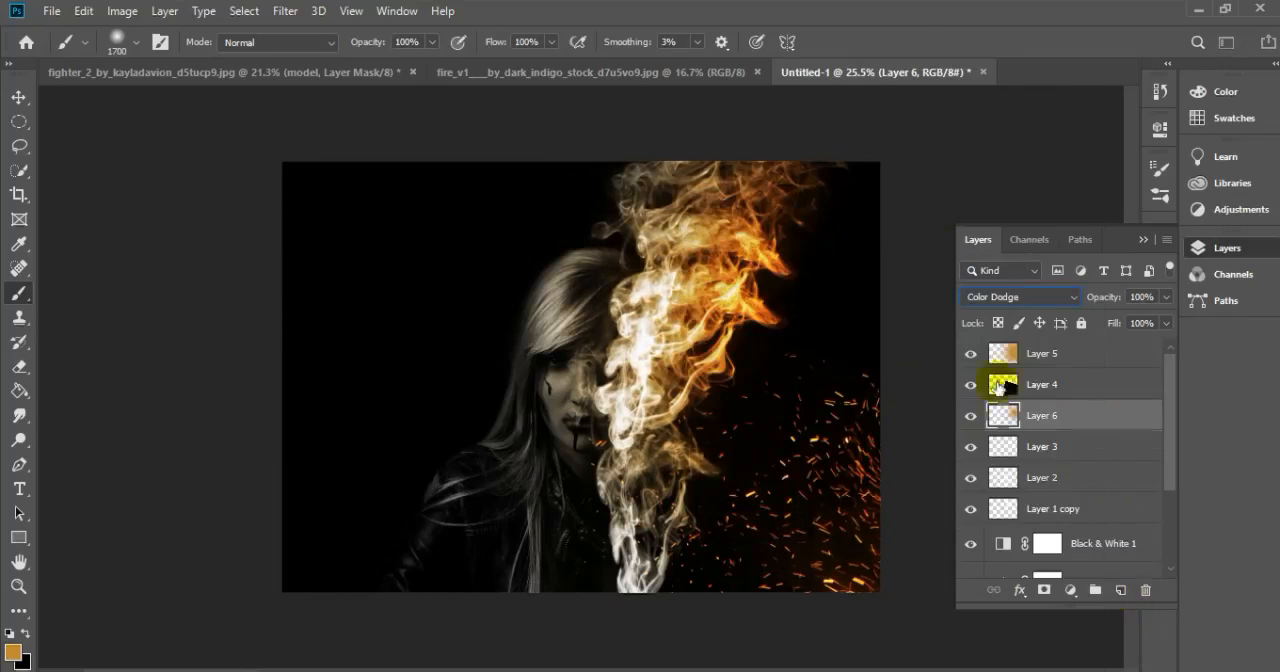
Paint the orange glow over the model's face and hair on the Color Dodge layer
{"action": "left_click", "coordinate": [589, 357]}
{"action": "key", "text": "ctrl+z"}
{"action": "key", "text": "ctrl+z"}
{"action": "left_click", "coordinate": [503, 429]}
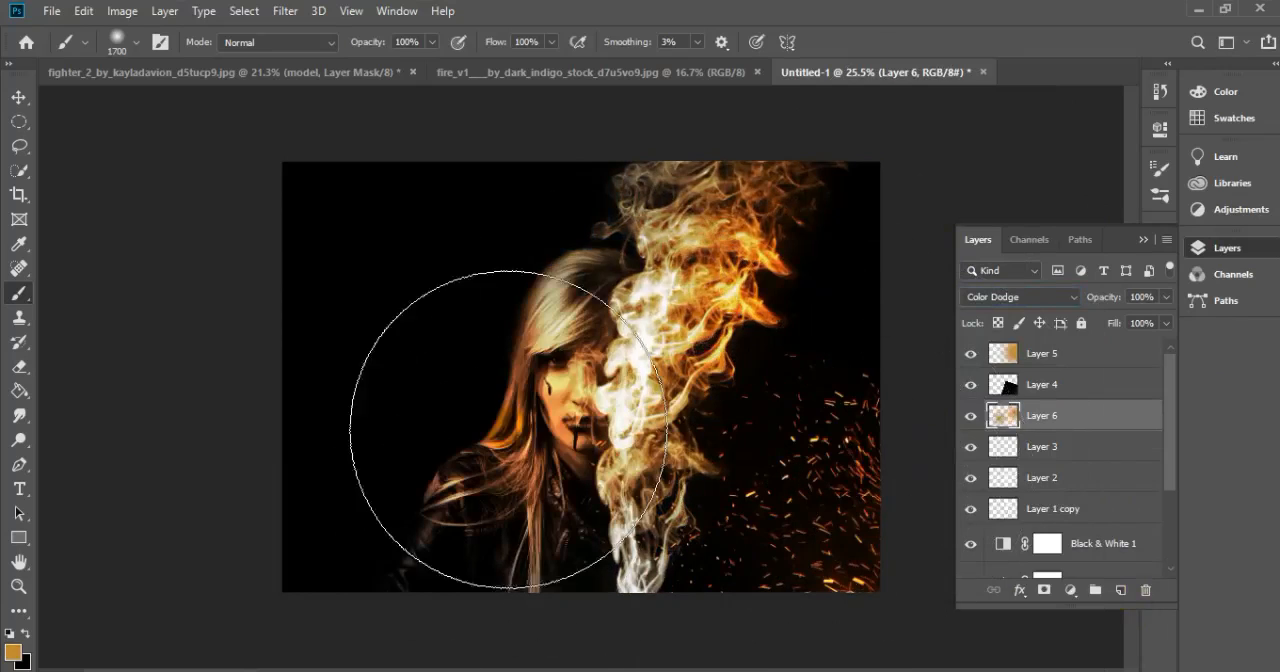
Enlarge the sparks on Layer 4 and move them up to fill more of the right side
{"action": "left_click_drag", "start_coordinate": [505, 290], "coordinate": [429, 226]}
{"action": "left_click_drag", "start_coordinate": [815, 494], "coordinate": [824, 455]}
{"action": "left_click", "coordinate": [904, 44]}
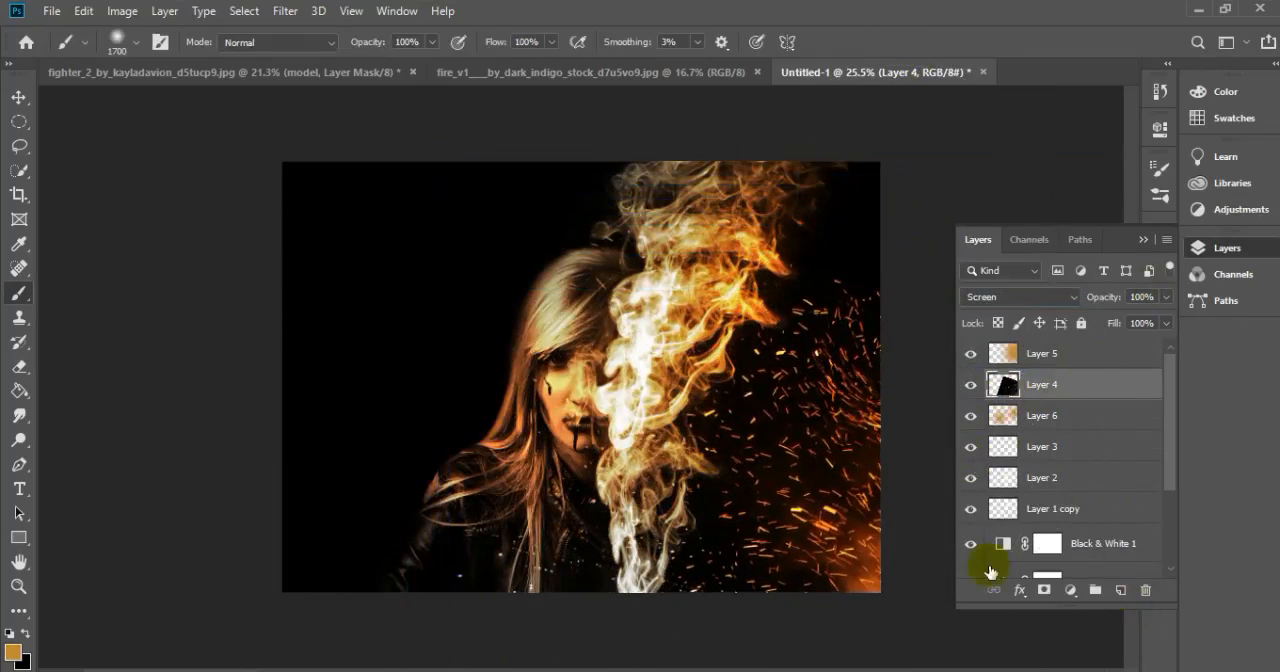
Erase the stray sparks over the model's lower hair and jacket on Layer 4
{"action": "left_click", "coordinate": [18, 366]}
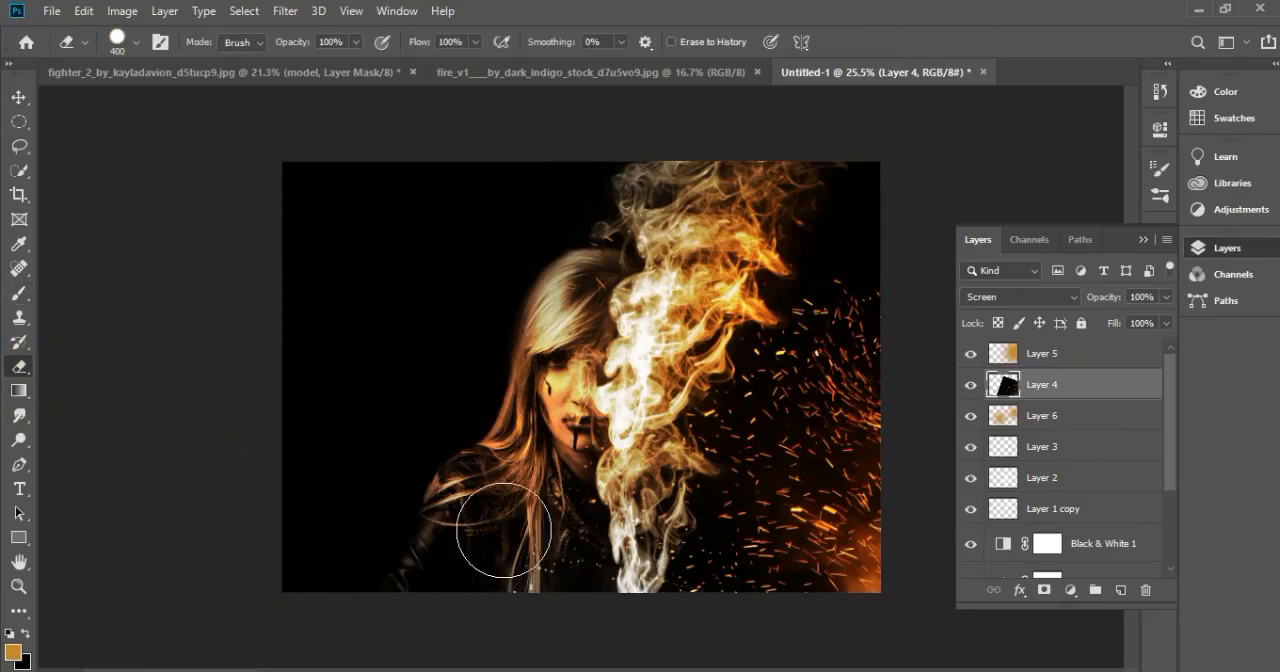
{"action": "scroll", "coordinate": [885, 400], "scroll_direction": "up", "scroll_amount": 6}
{"action": "scroll", "coordinate": [860, 475], "scroll_direction": "down", "scroll_amount": 5}
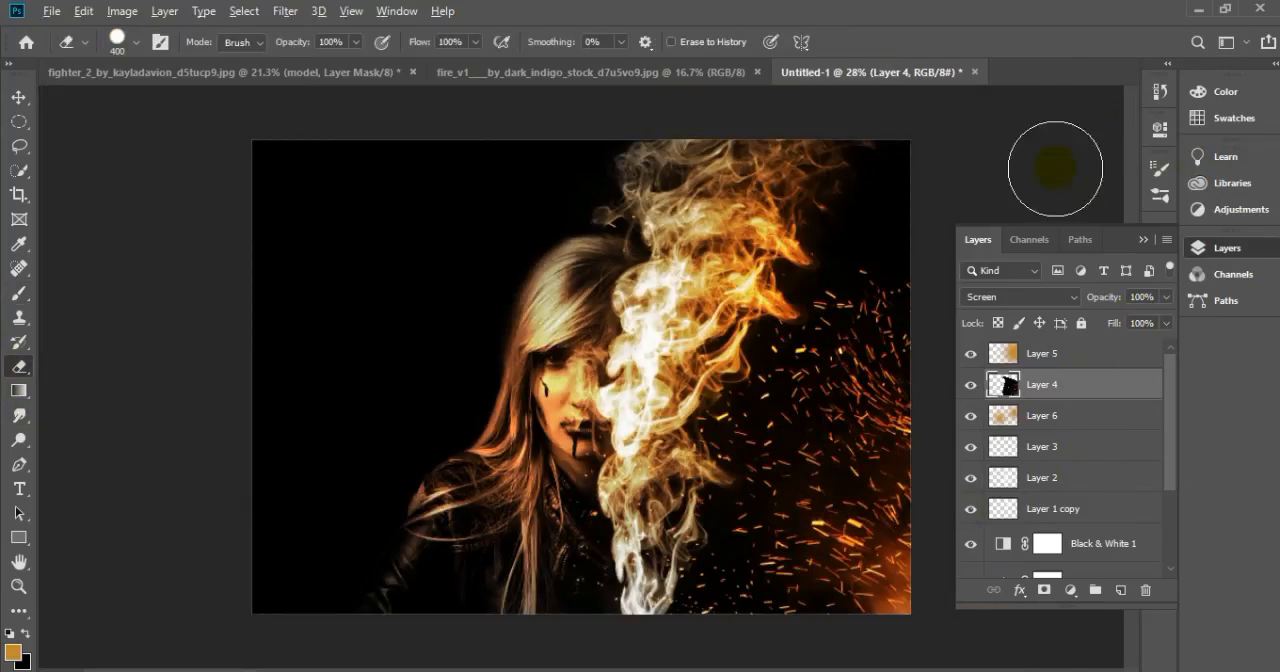
{"action": "scroll", "coordinate": [1060, 163], "scroll_direction": "down", "scroll_amount": 1}
Stamp all visible layers into a new layer above Layer 5 and open it in the Camera Raw filter
{"action": "left_click", "coordinate": [1101, 362]}
{"action": "left_click", "coordinate": [285, 11]}
{"action": "left_click", "coordinate": [280, 126]}
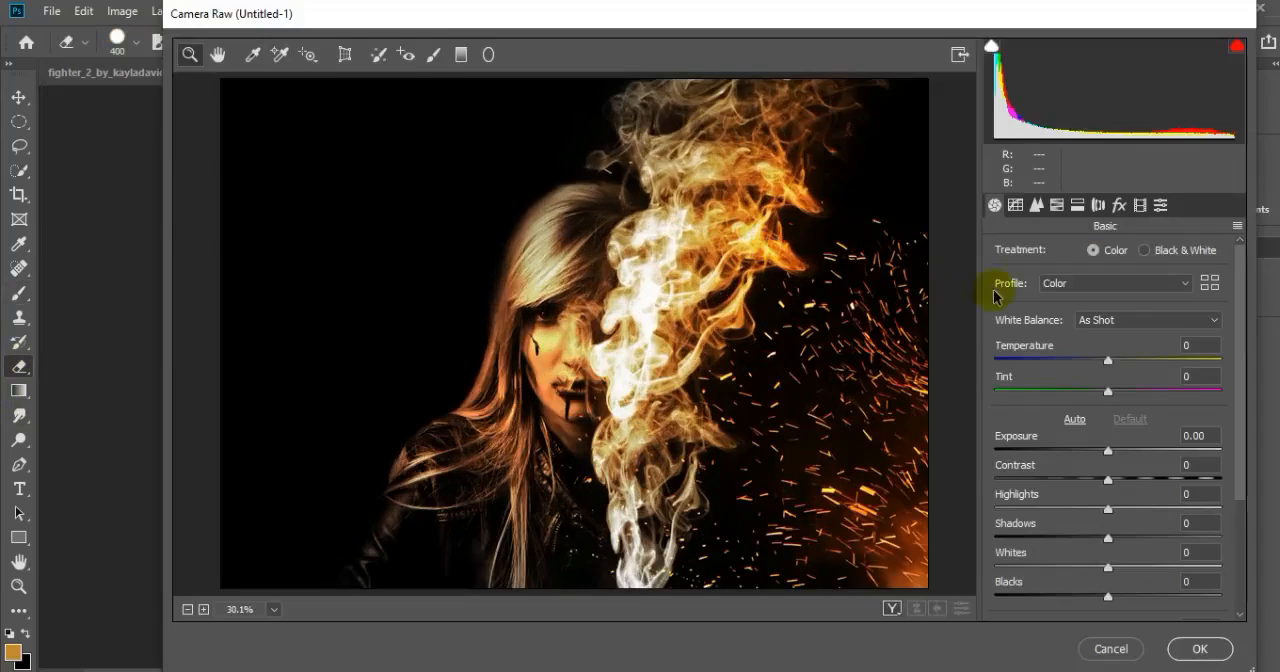
Set the Camera Raw temperature to +5, tint to +6, exposure to +0.70, whites to -100 and blacks to -3
{"action": "left_click_drag", "start_coordinate": [1142, 363], "coordinate": [1128, 362]}
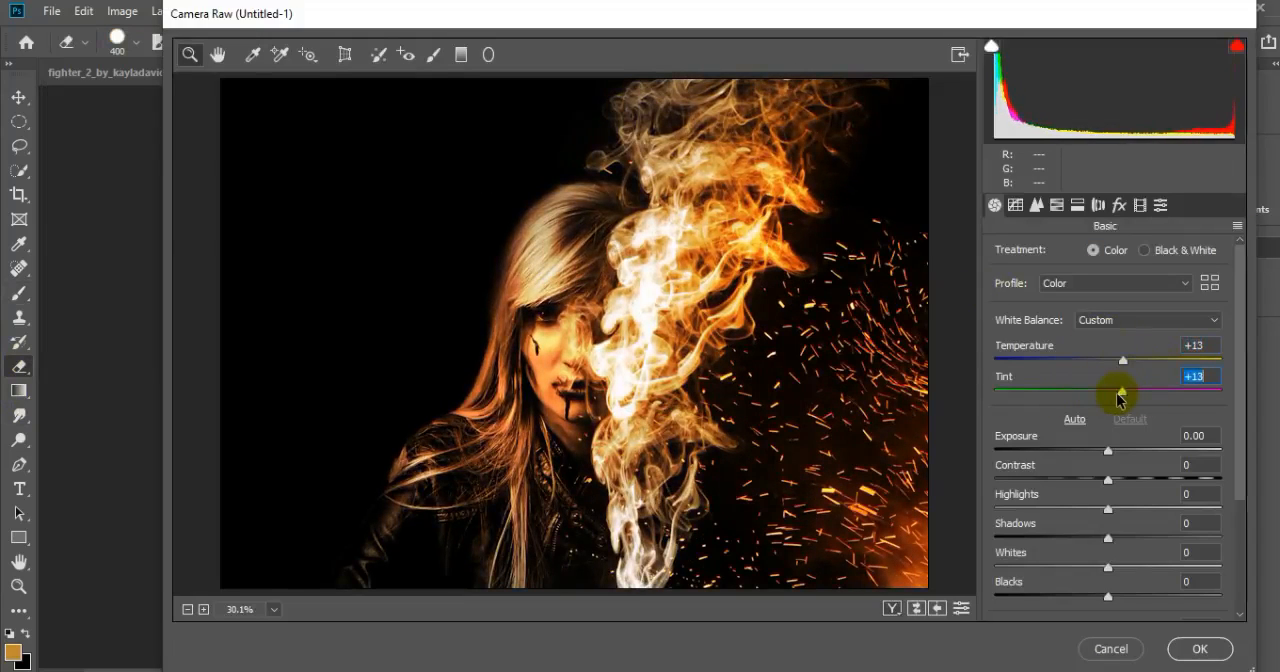
{"action": "left_click_drag", "start_coordinate": [1108, 452], "coordinate": [1124, 452]}
{"action": "left_click_drag", "start_coordinate": [1122, 360], "coordinate": [1114, 398]}
{"action": "scroll", "coordinate": [1155, 479], "scroll_direction": "down", "scroll_amount": 1}
{"action": "mouse_move", "coordinate": [1108, 523]}
{"action": "left_mouse_down"}
{"action": "mouse_move", "coordinate": [1220, 523]}
{"action": "mouse_move", "coordinate": [1003, 523]}
{"action": "mouse_move", "coordinate": [1110, 524]}
{"action": "left_mouse_up"}
{"action": "mouse_move", "coordinate": [1108, 552]}
{"action": "left_mouse_down"}
{"action": "mouse_move", "coordinate": [1065, 554]}
{"action": "mouse_move", "coordinate": [1104, 552]}
{"action": "left_mouse_up"}
{"action": "left_click_drag", "start_coordinate": [1108, 523], "coordinate": [957, 527]}
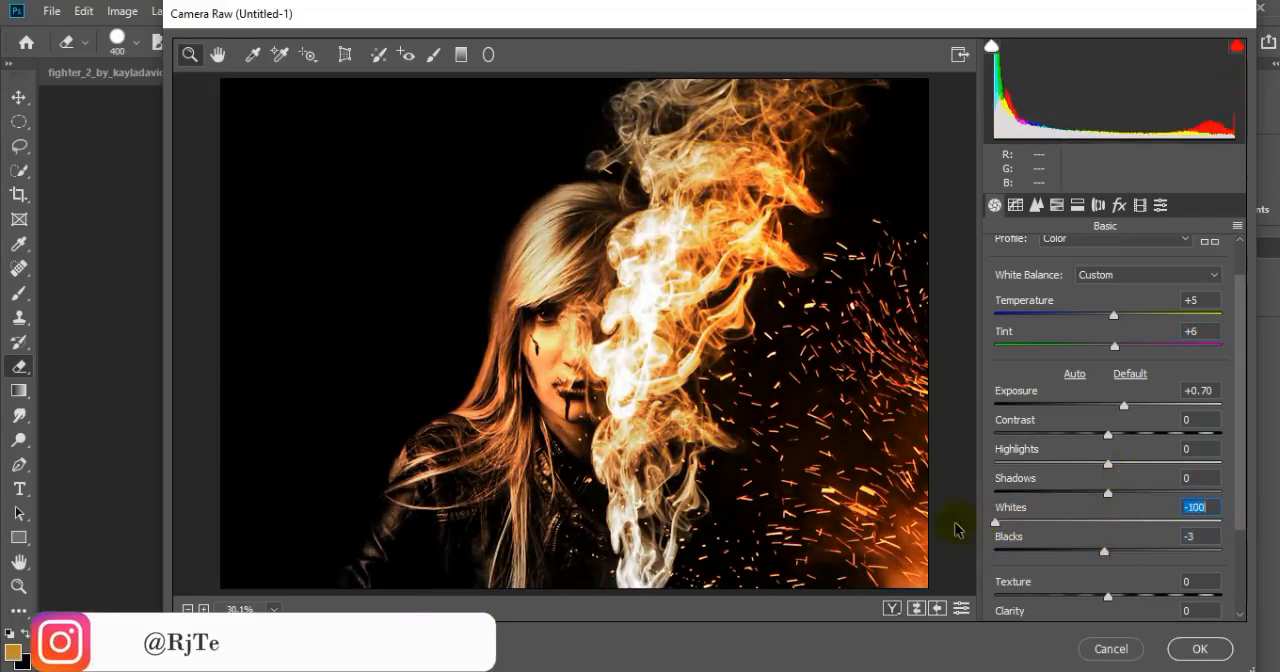
Make slight adjustments to the remaining Basic settings and apply the Camera Raw filter to the stamped layer
{"action": "scroll", "coordinate": [1100, 512], "scroll_direction": "down", "scroll_amount": 3}
{"action": "left_click", "coordinate": [1117, 503]}
{"action": "left_click_drag", "start_coordinate": [1118, 508], "coordinate": [1117, 500]}
{"action": "mouse_move", "coordinate": [1109, 580]}
{"action": "left_mouse_down"}
{"action": "mouse_move", "coordinate": [1094, 580]}
{"action": "mouse_move", "coordinate": [1110, 580]}
{"action": "left_mouse_up"}
{"action": "left_click", "coordinate": [1197, 648]}
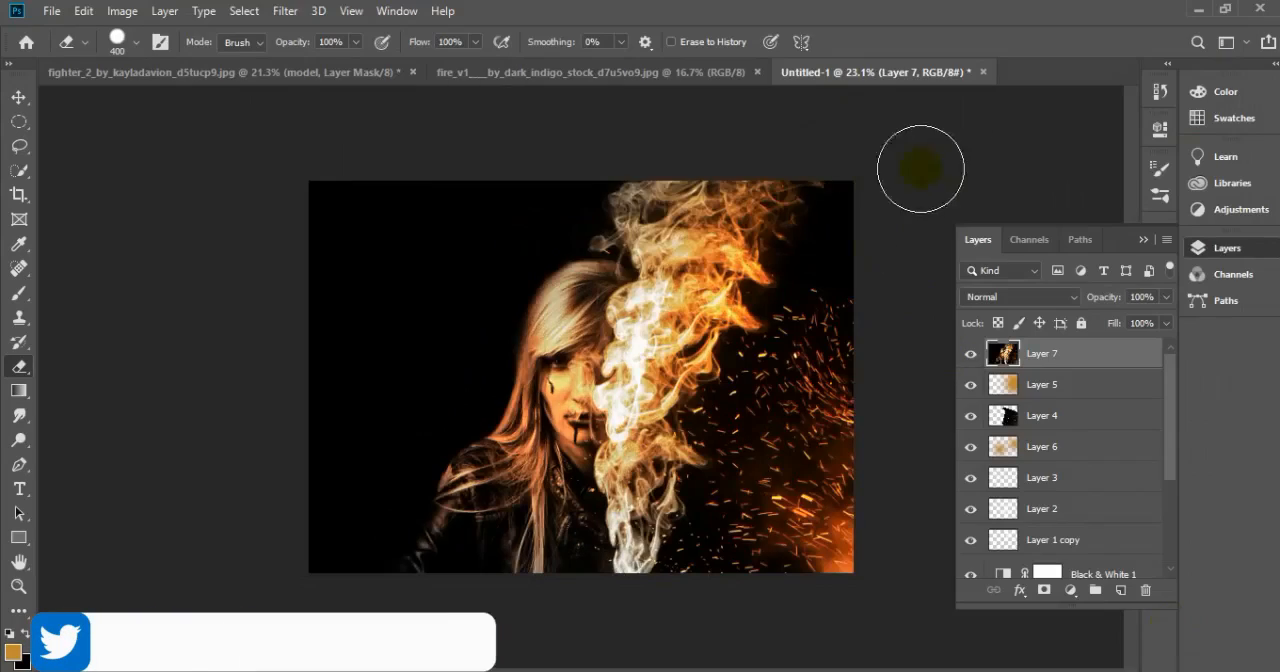
{"action": "scroll", "coordinate": [857, 410], "scroll_direction": "up", "scroll_amount": 3}
{"action": "scroll", "coordinate": [723, 268], "scroll_direction": "down", "scroll_amount": 1}
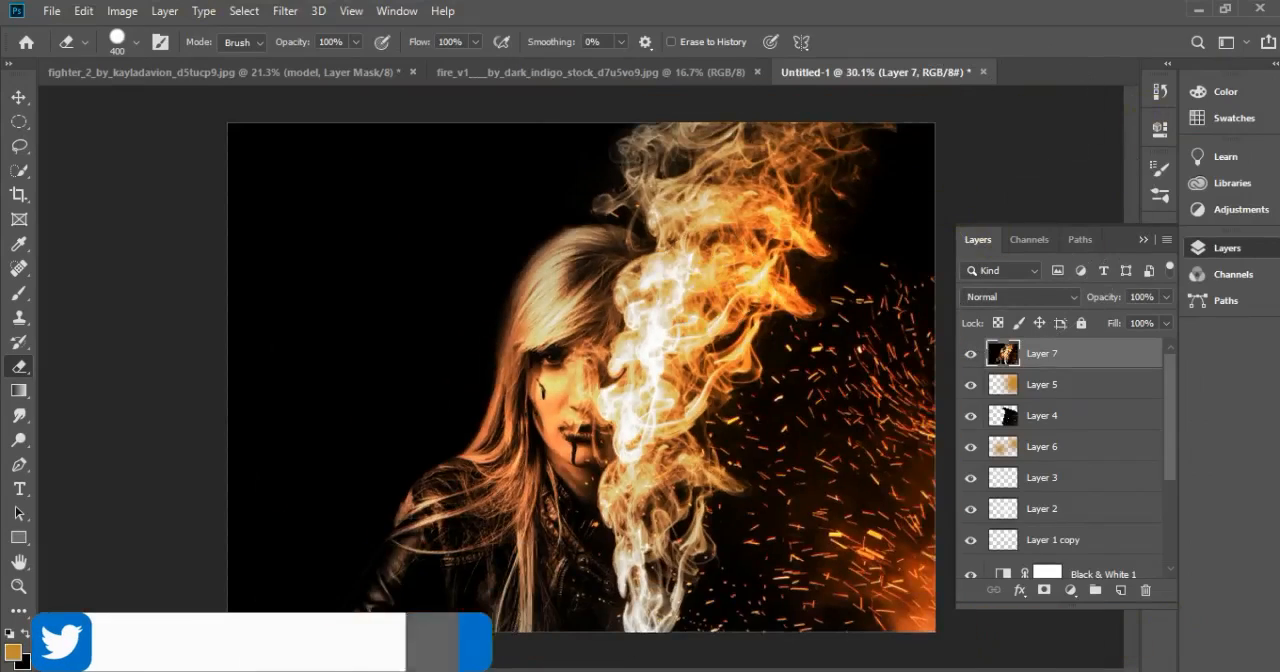